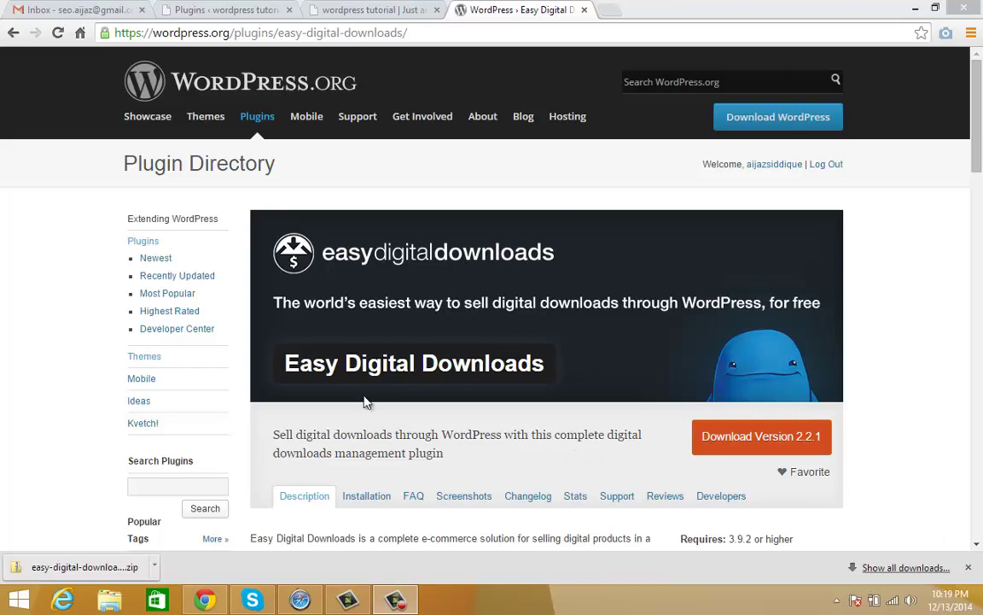
Step: Copy the plugin name "Easy Digital Downloads" from the heading of its WordPress.org page
left_click_drag(282, 366, 546, 369)
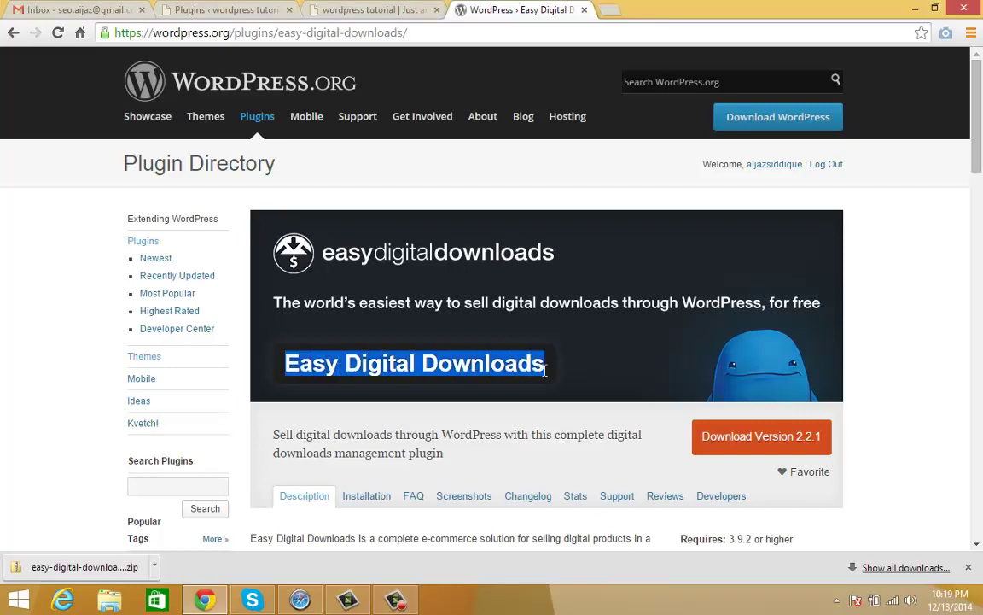
left_click(577, 366)
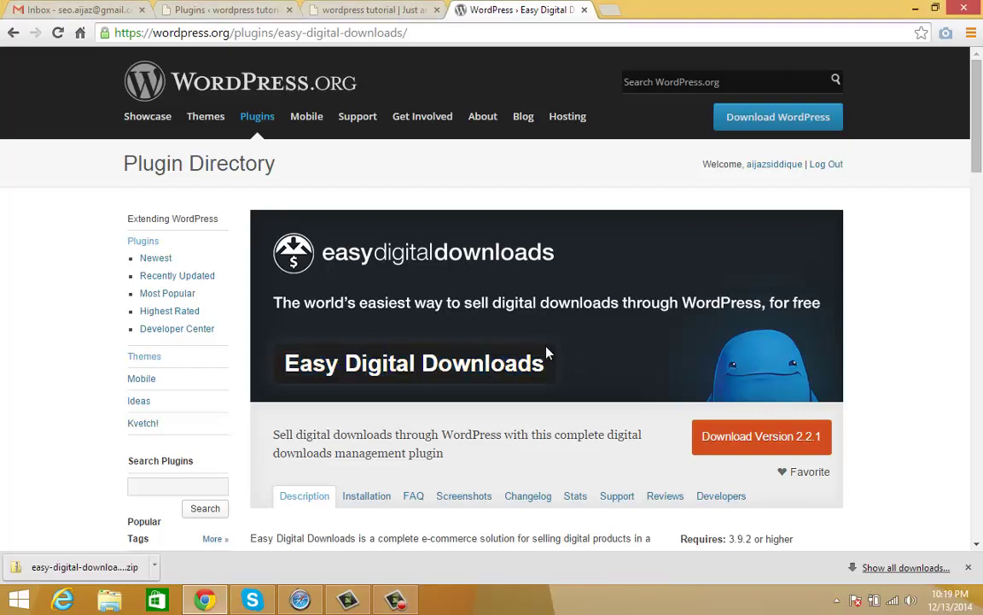
scroll(544, 344, "down", 3)
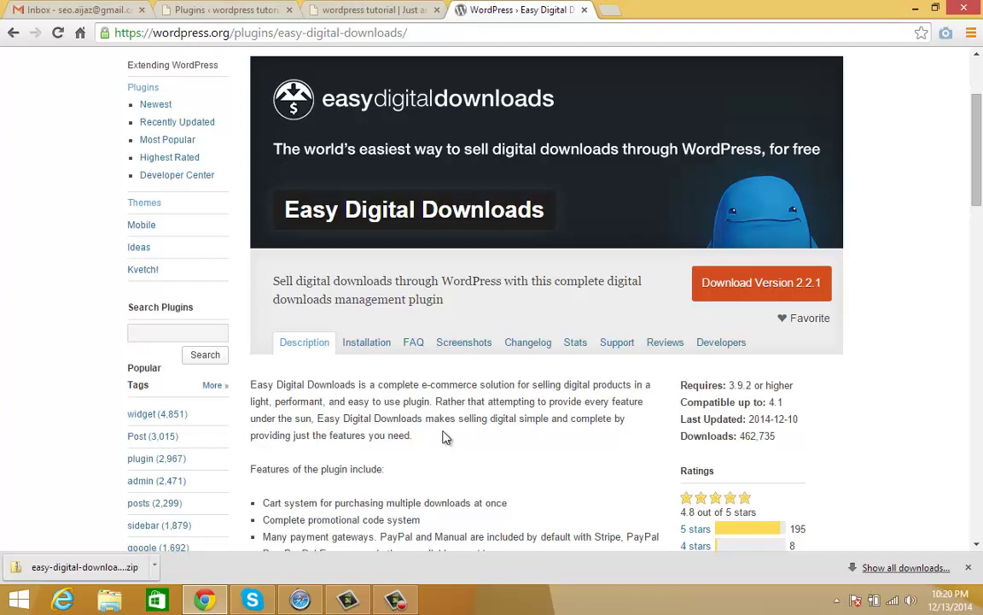
scroll(443, 437, "down", 3)
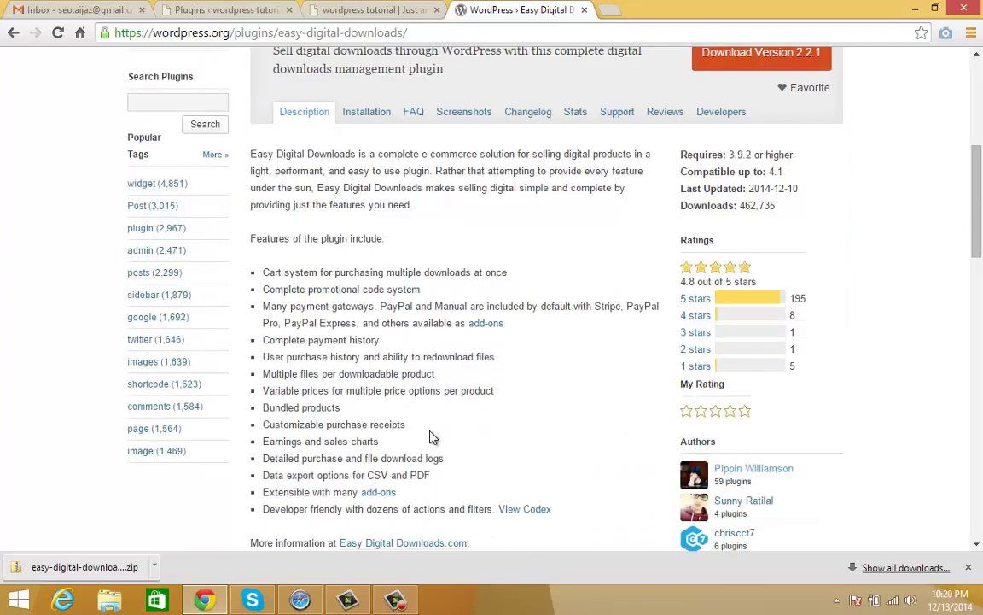
scroll(430, 437, "up", 4)
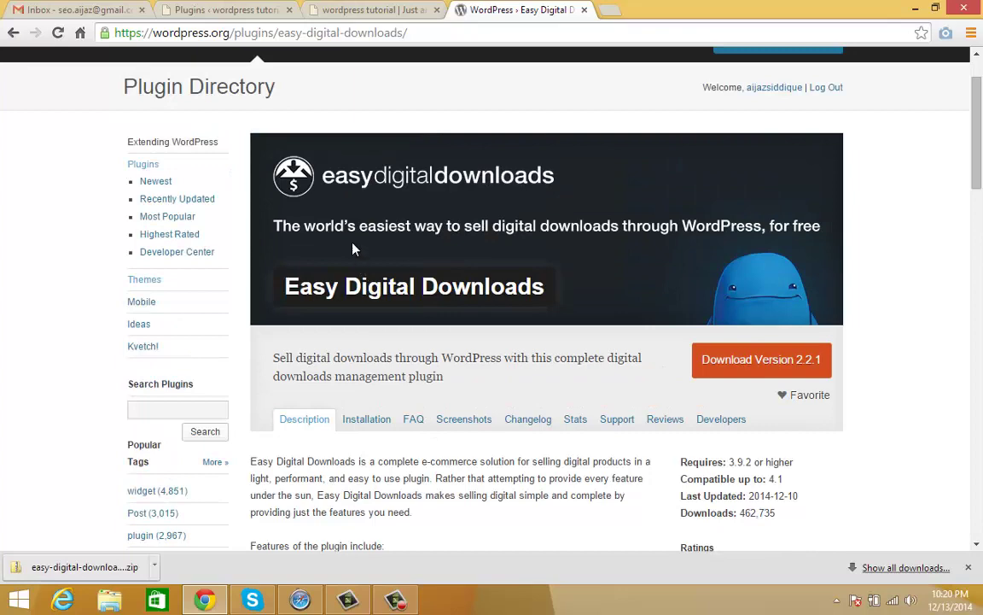
left_click_drag(288, 287, 546, 288)
key("ctrl+c")
Step: Search for "Easy Digital Downloads" among the plugins that can be added to the WordPress site
left_click(220, 10)
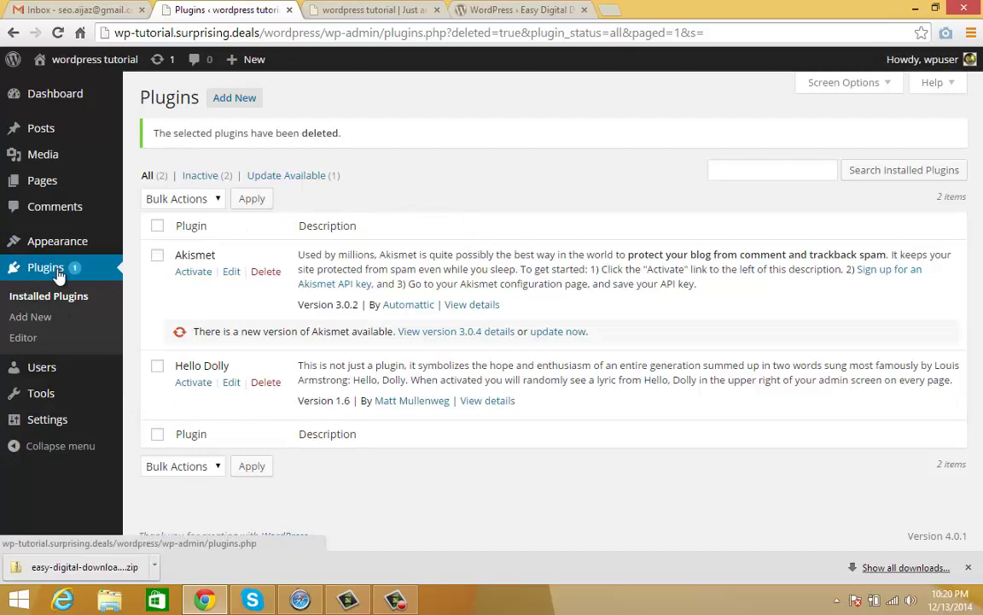
left_click(239, 99)
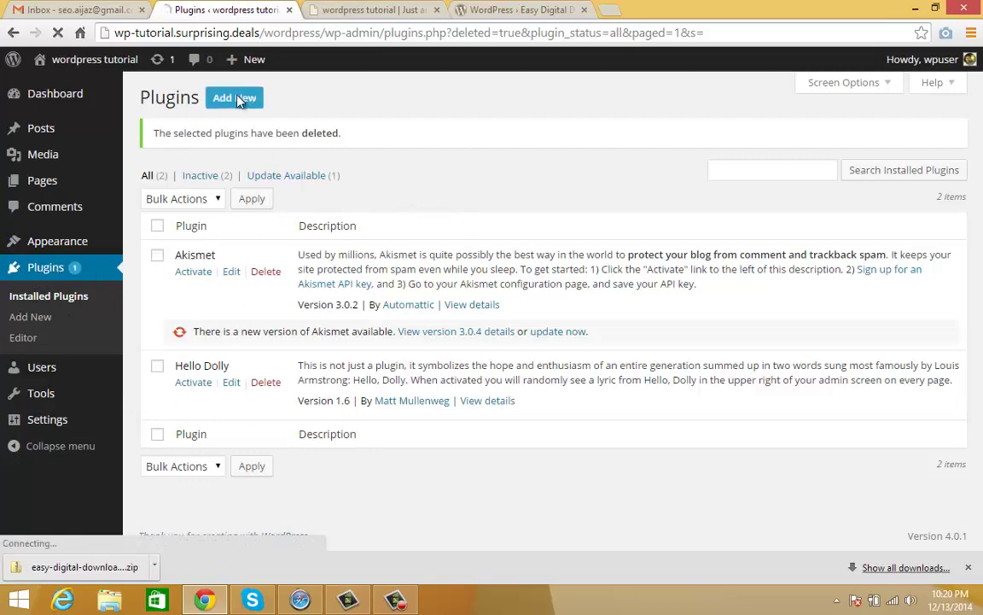
left_click(492, 10)
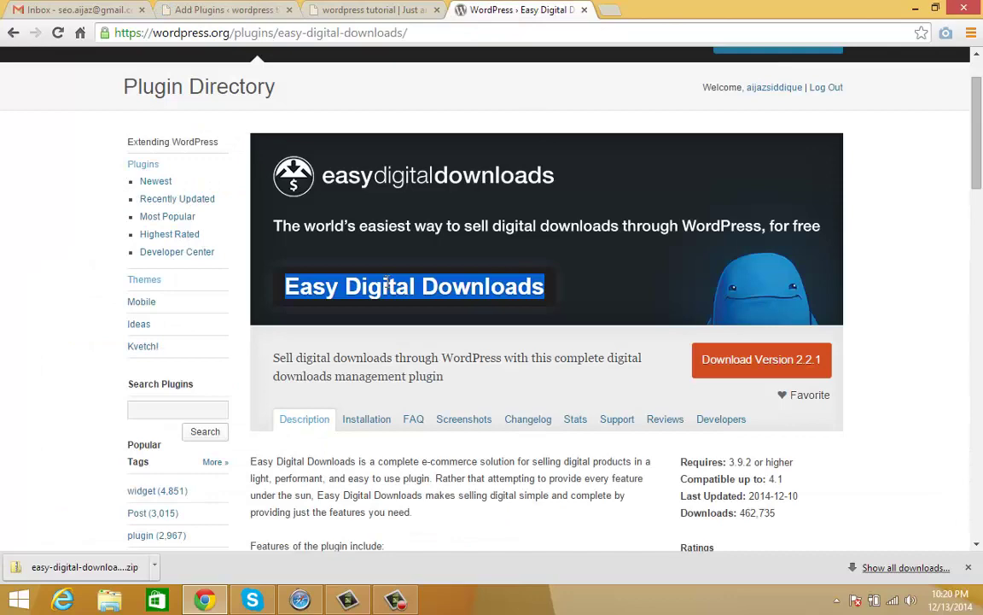
left_click(201, 10)
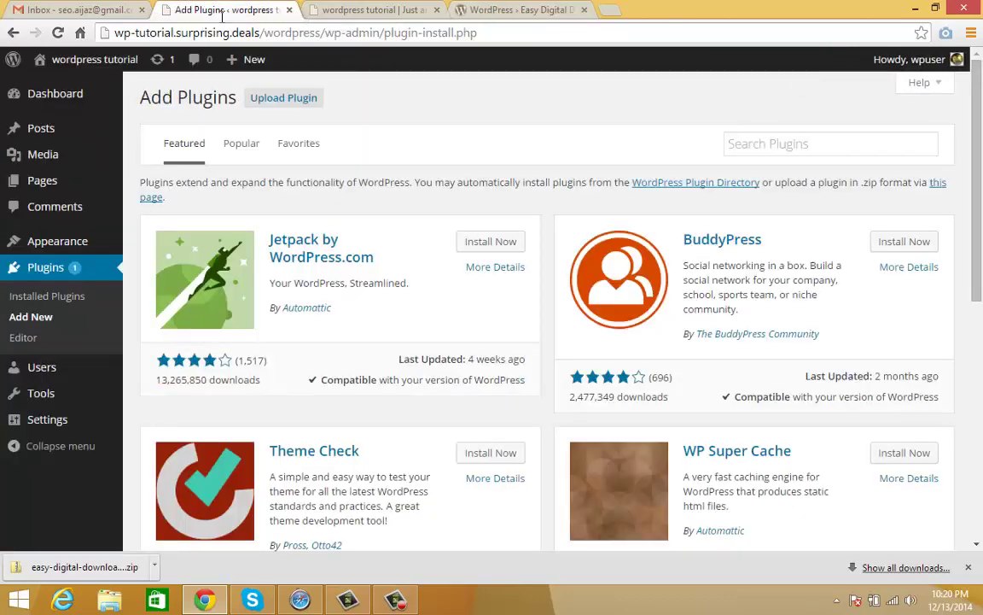
left_click(778, 144)
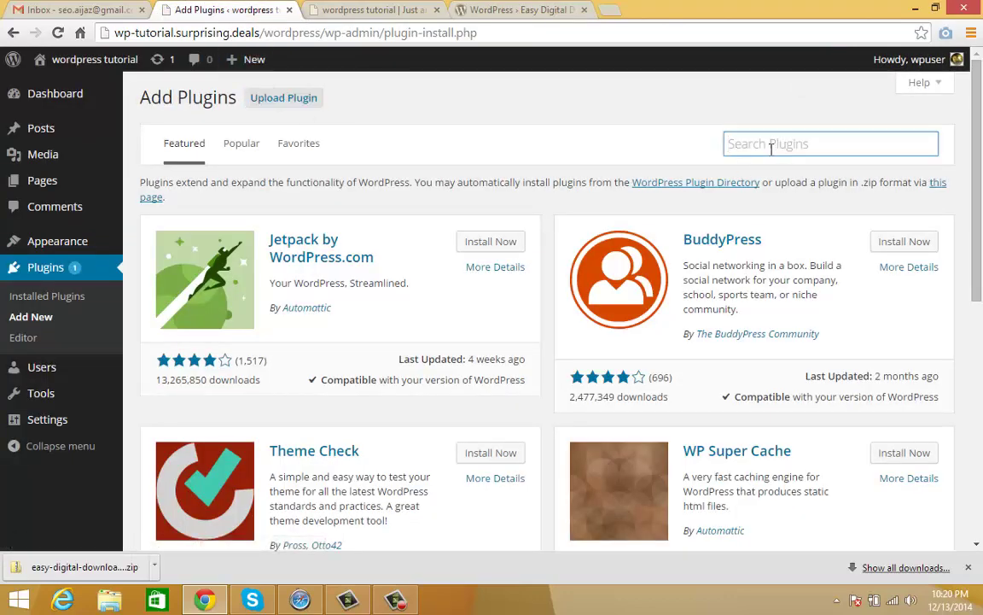
key("ctrl+v")
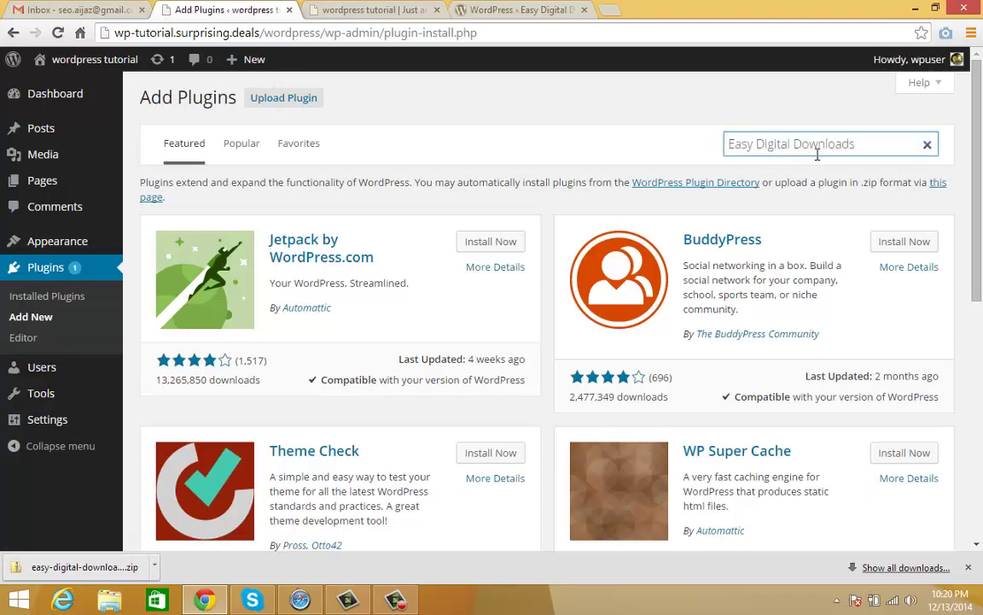
key("Return")
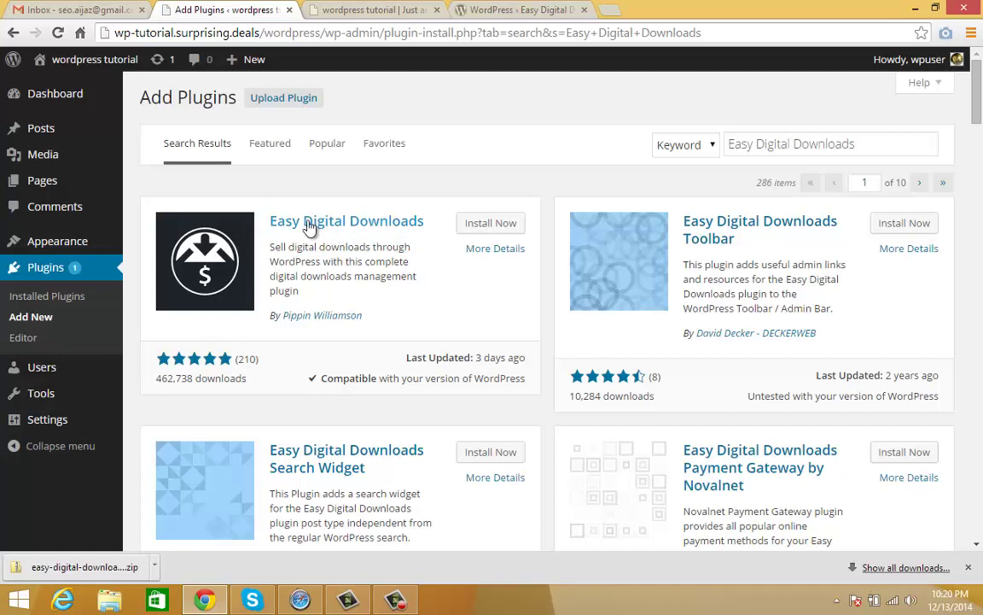
Step: Install the Easy Digital Downloads plugin from the search results and activate it
left_click(479, 226)
left_click(518, 129)
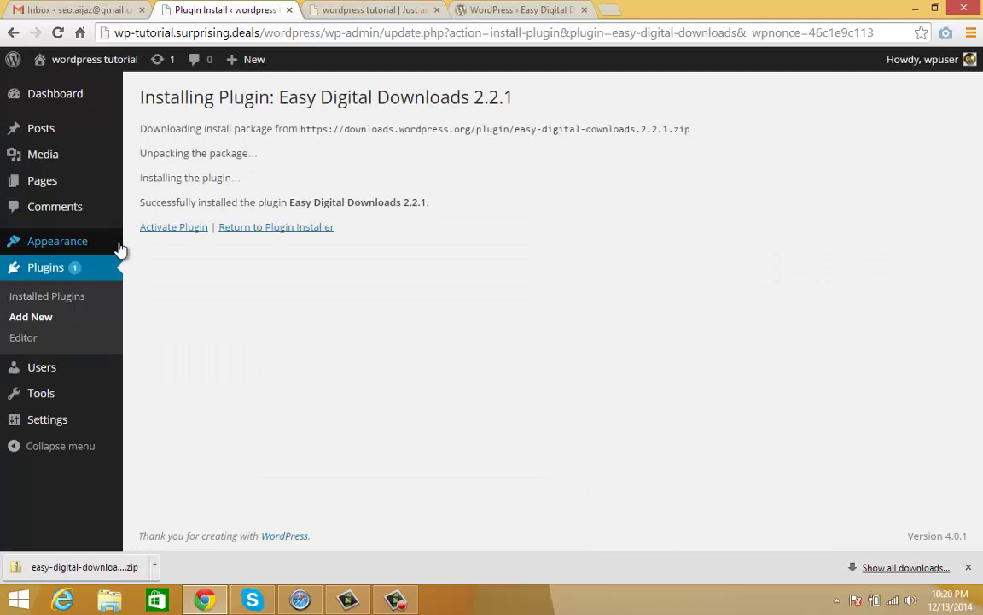
left_click(168, 229)
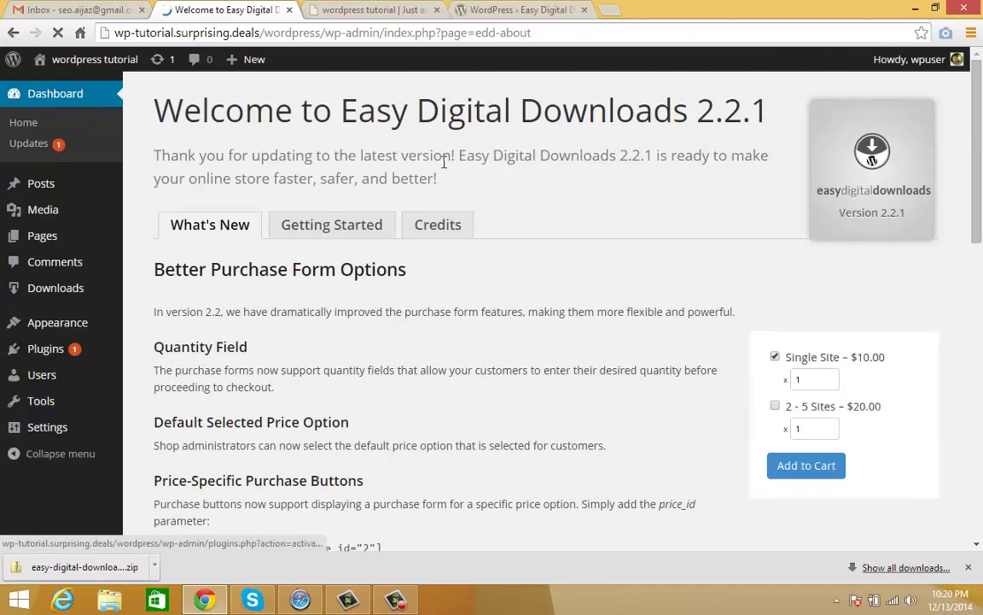
Step: Look over the plugin's welcome page and open a blank form for adding a new download
left_click_drag(161, 110, 465, 110)
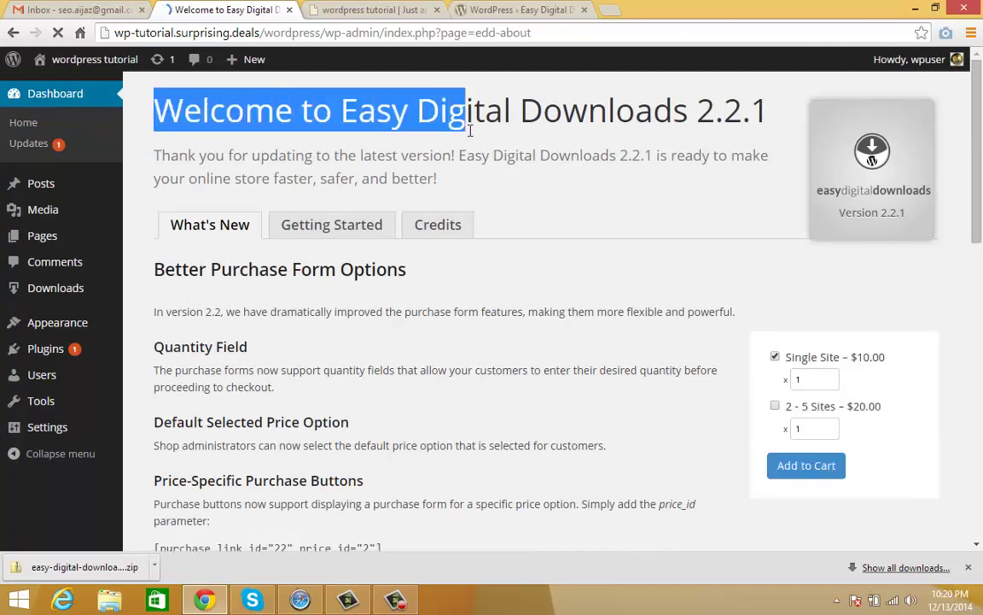
left_click(322, 155)
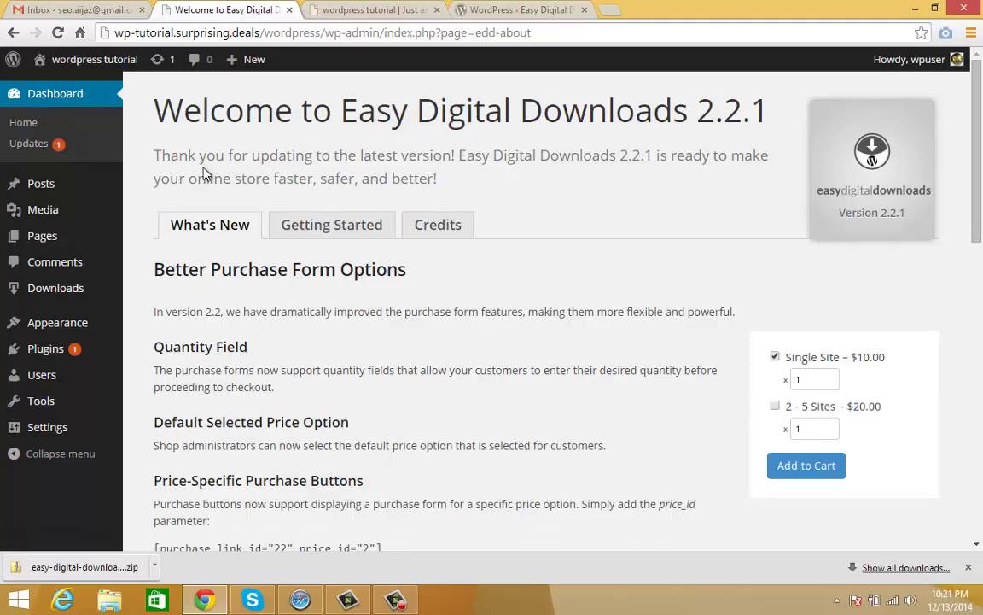
scroll(205, 173, "down", 9)
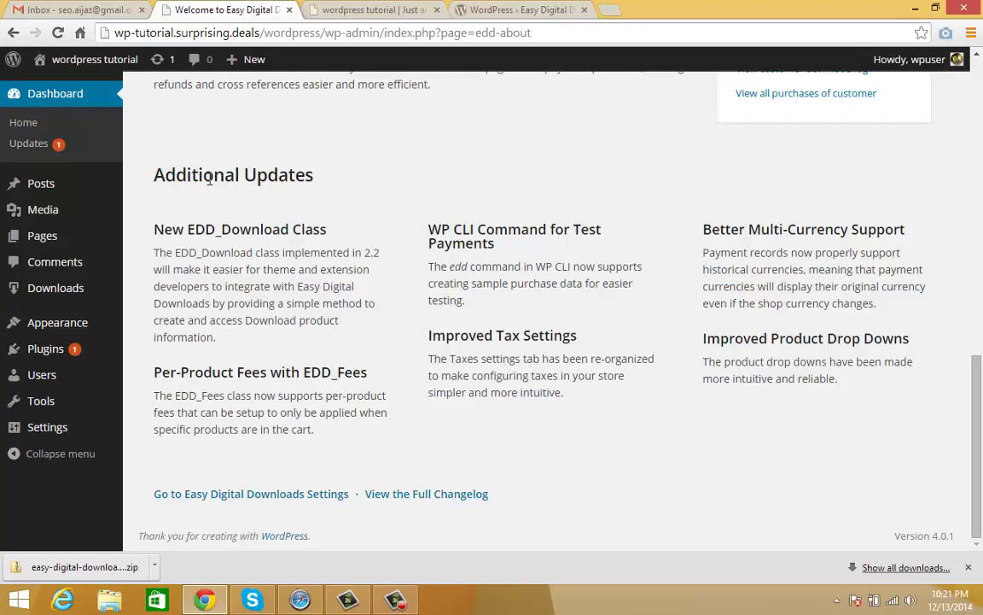
scroll(209, 179, "up", 9)
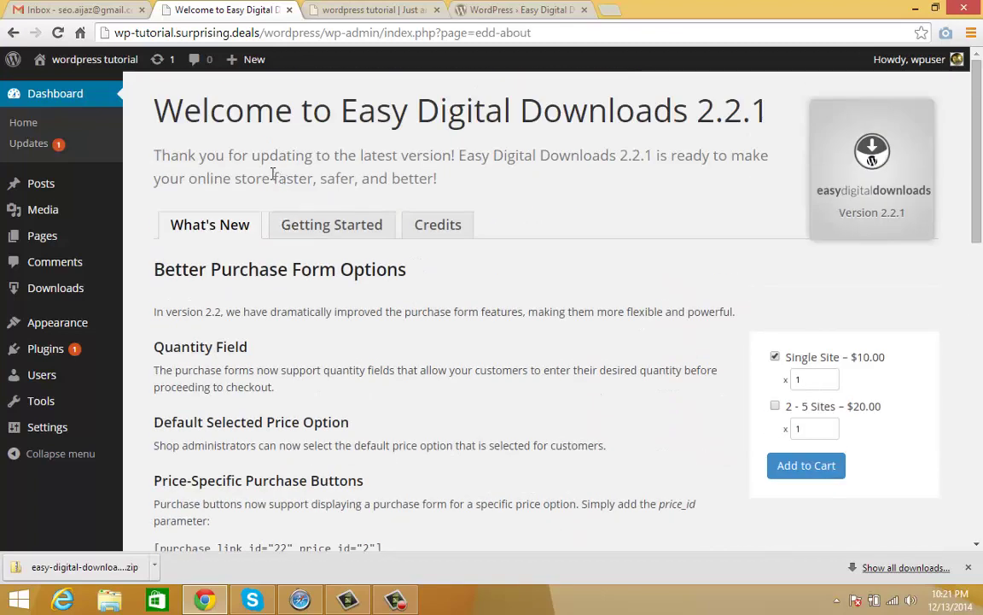
mouse_move(10, 292)
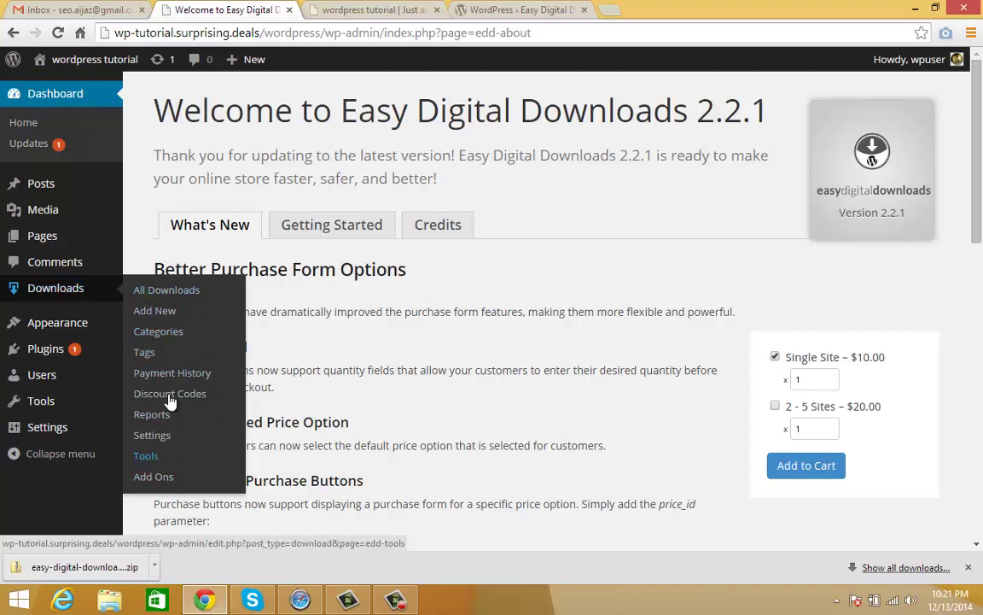
left_click(64, 290)
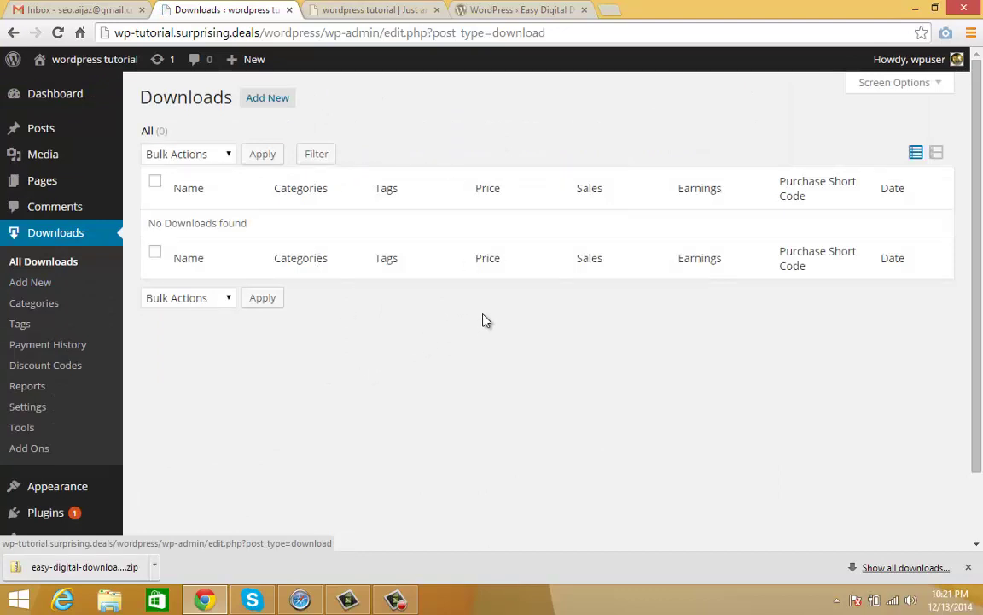
left_click(31, 283)
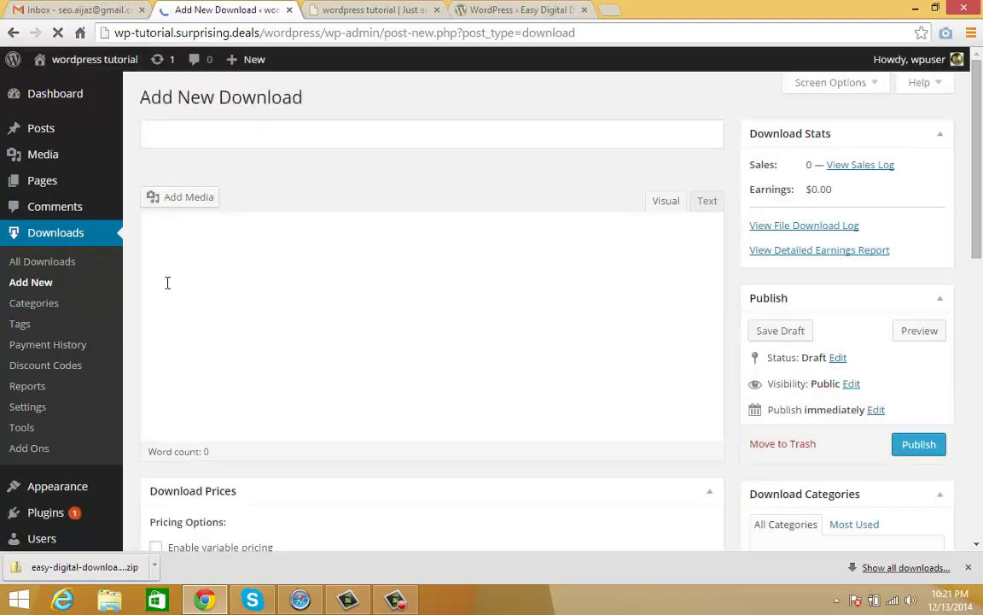
Step: Examine the new download's name, description and price fields, switching variable pricing on and back off
left_click(267, 137)
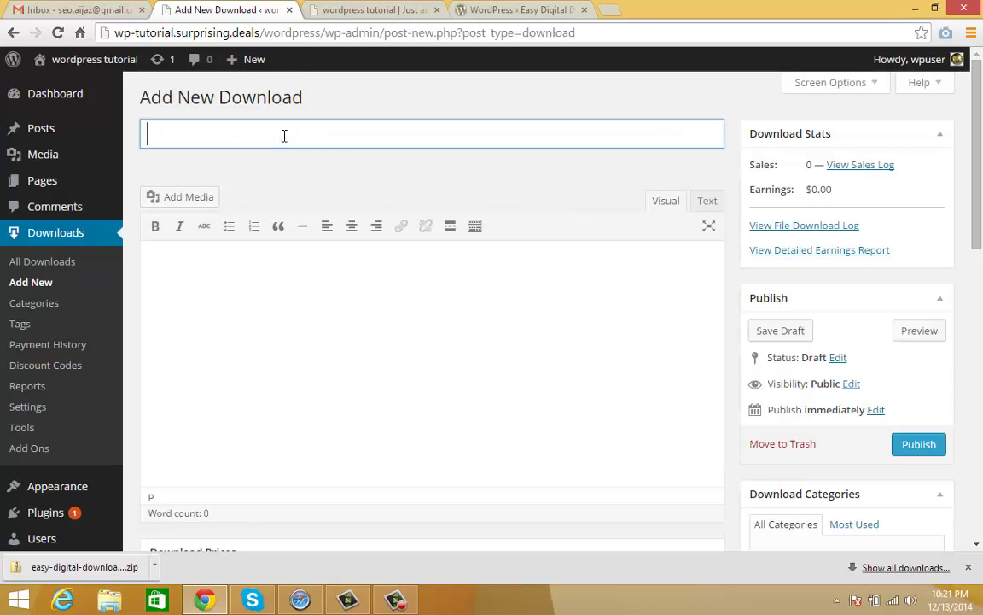
left_click(312, 324)
scroll(314, 324, "down", 5)
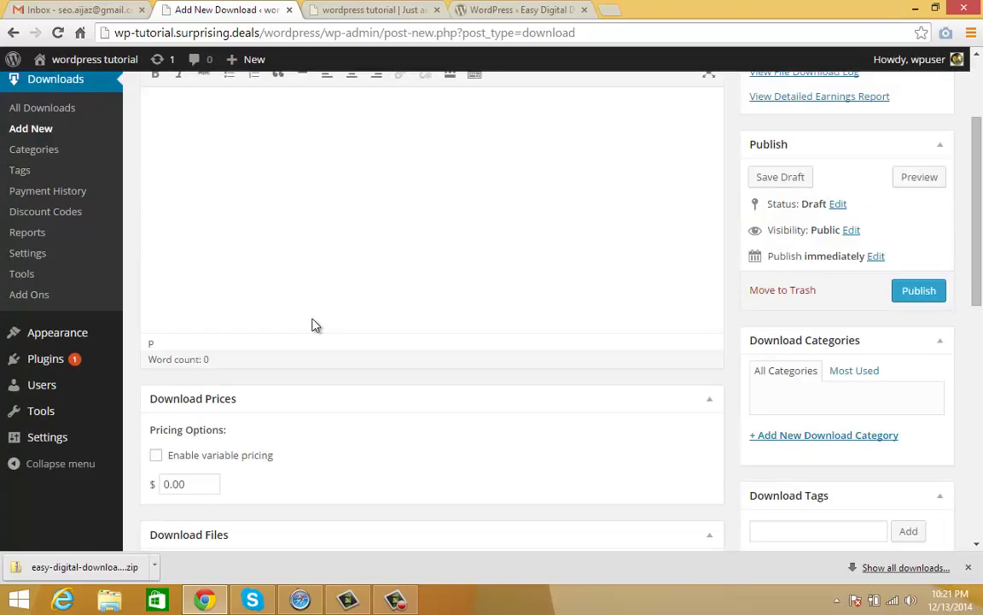
scroll(331, 209, "up", 1)
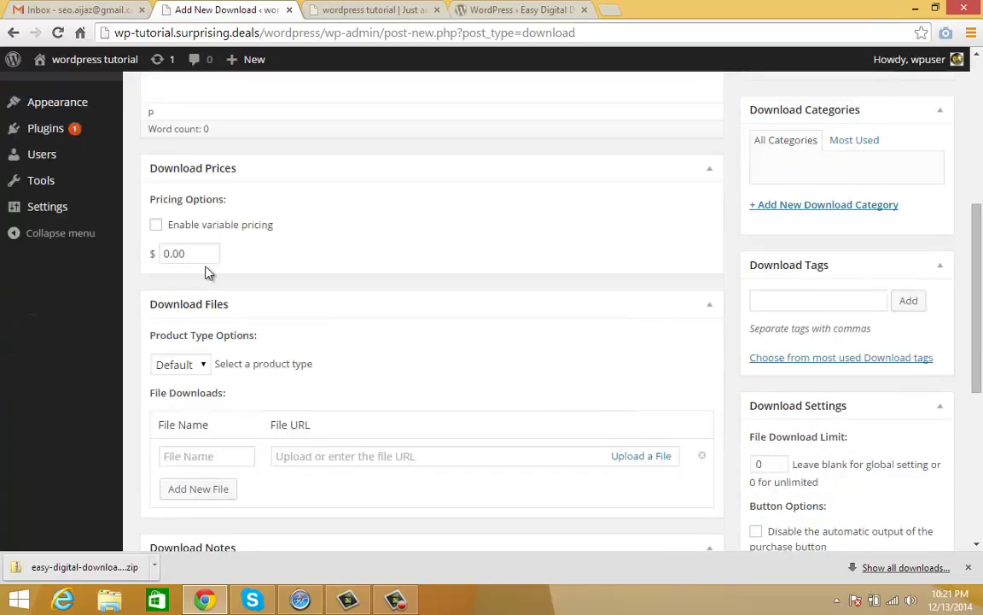
double_click(170, 253)
left_click(253, 262)
left_click(156, 224)
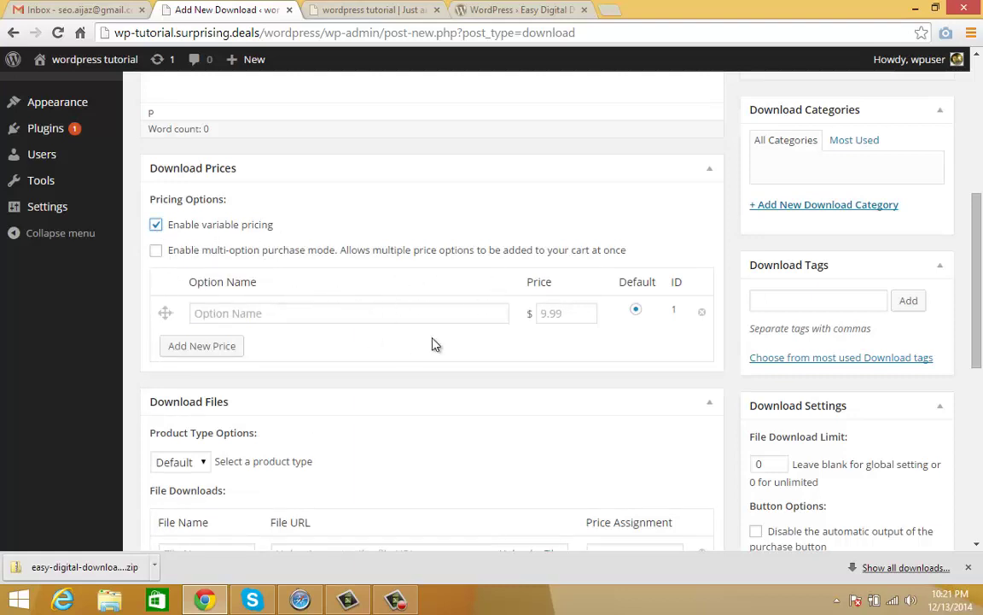
left_click(155, 226)
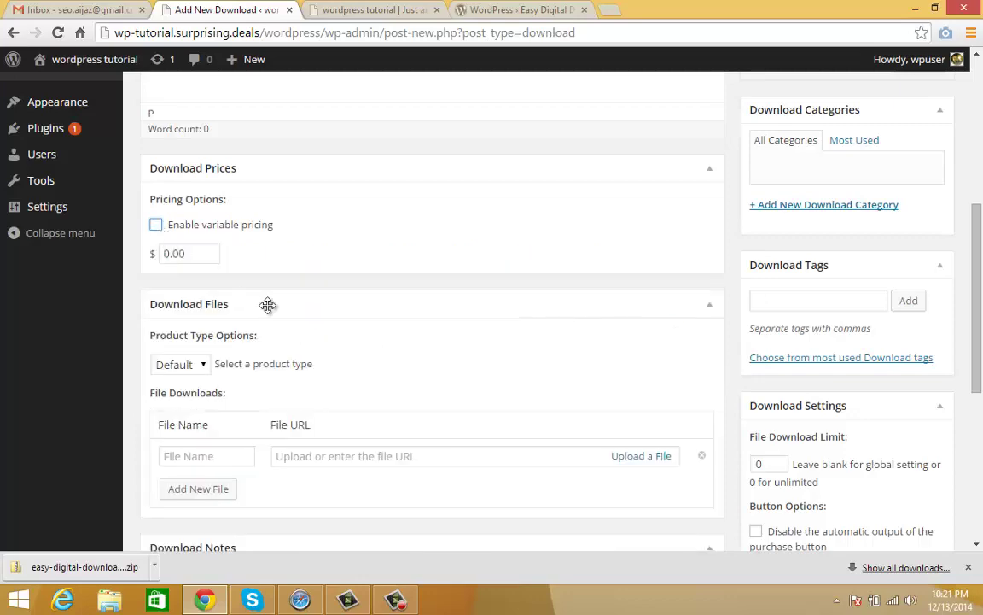
Step: Set the download's product type to Bundle
scroll(512, 363, "down", 3)
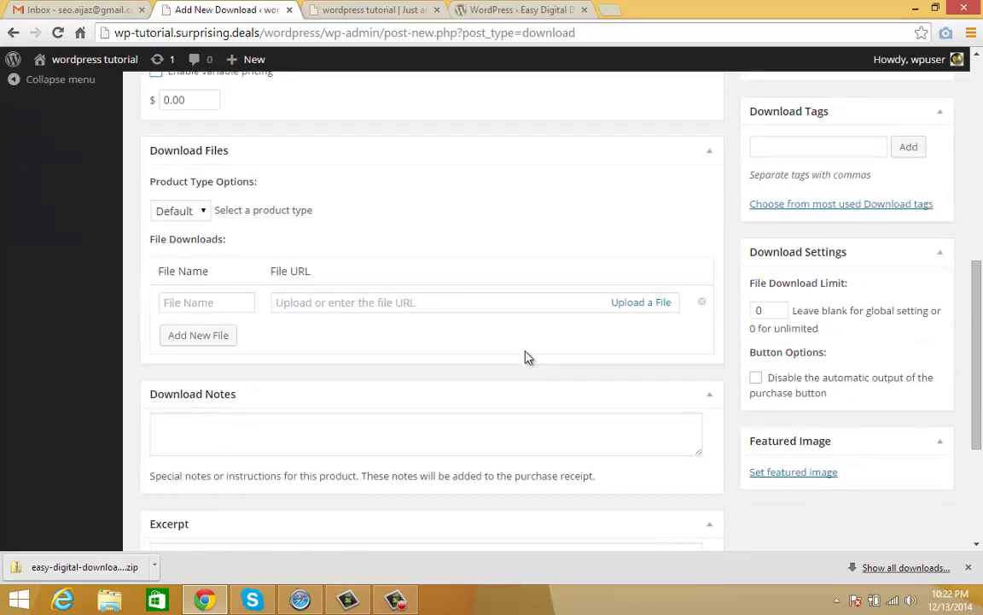
scroll(417, 344, "up", 2)
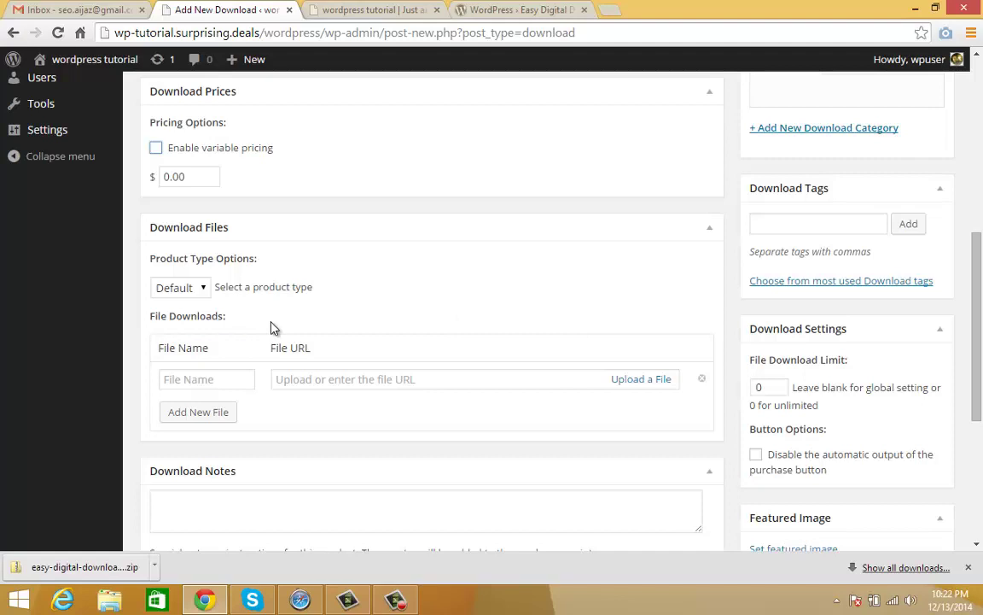
left_click(205, 292)
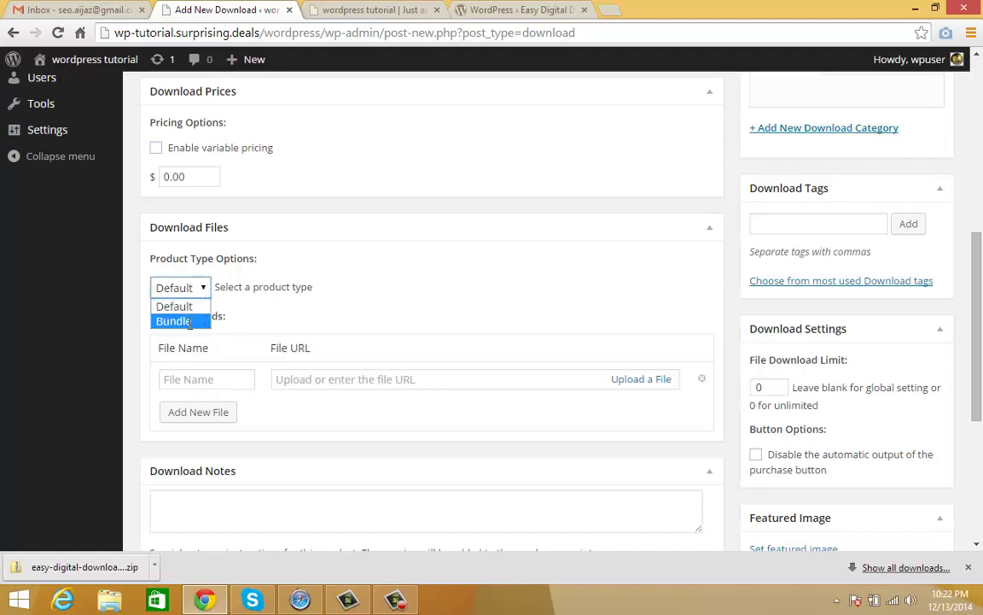
left_click(189, 322)
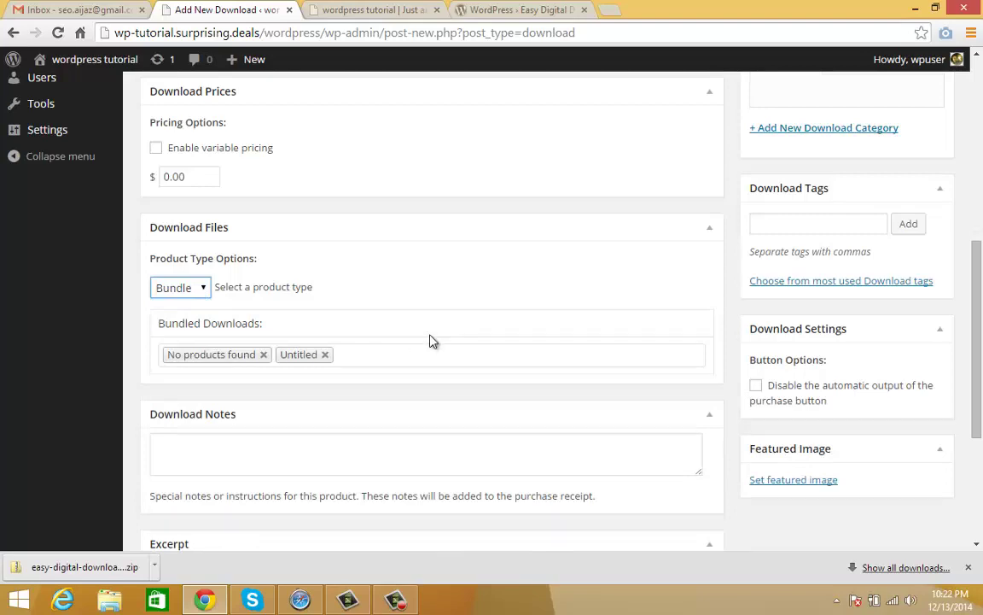
Step: Examine the rest of the new download form, including the bundled downloads, download notes, excerpt and author sections
scroll(337, 311, "up", 5)
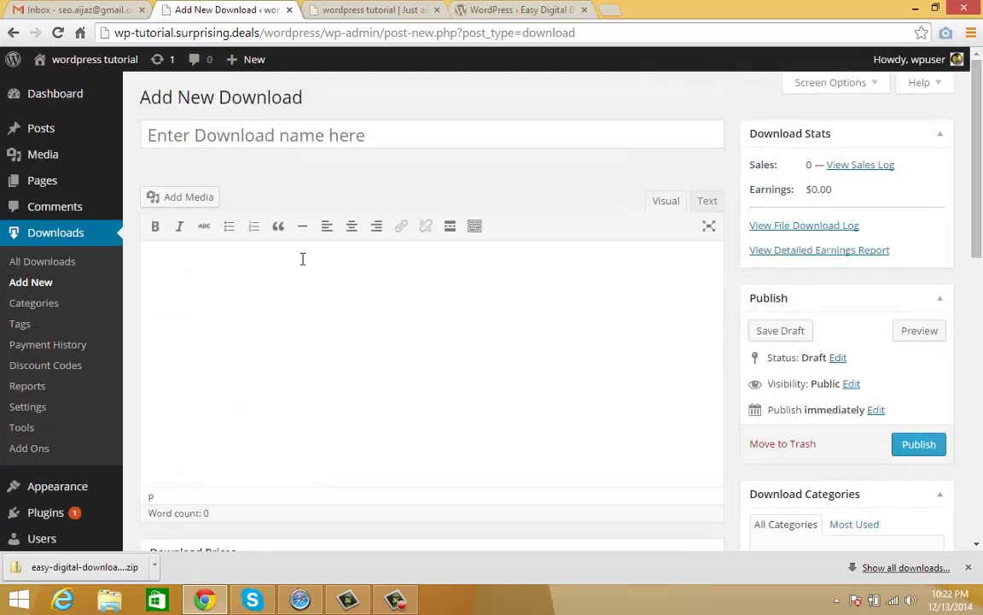
scroll(461, 418, "down", 5)
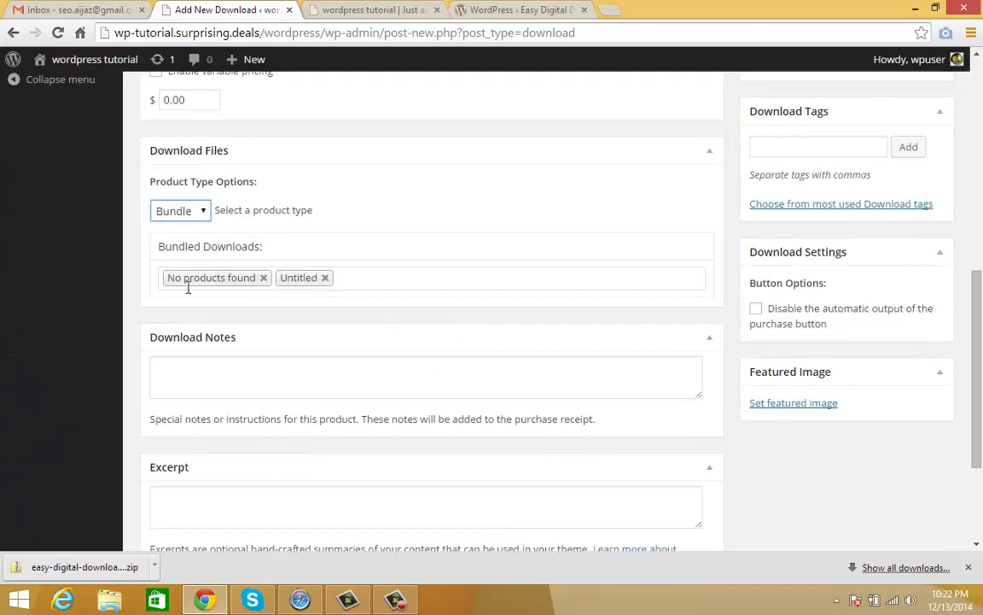
scroll(433, 306, "down", 3)
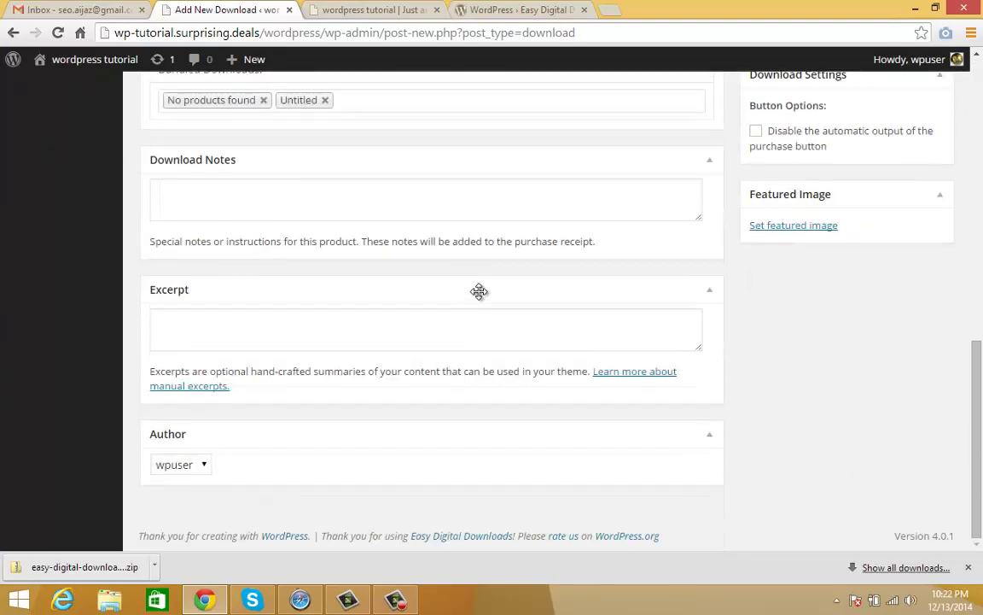
left_click(299, 199)
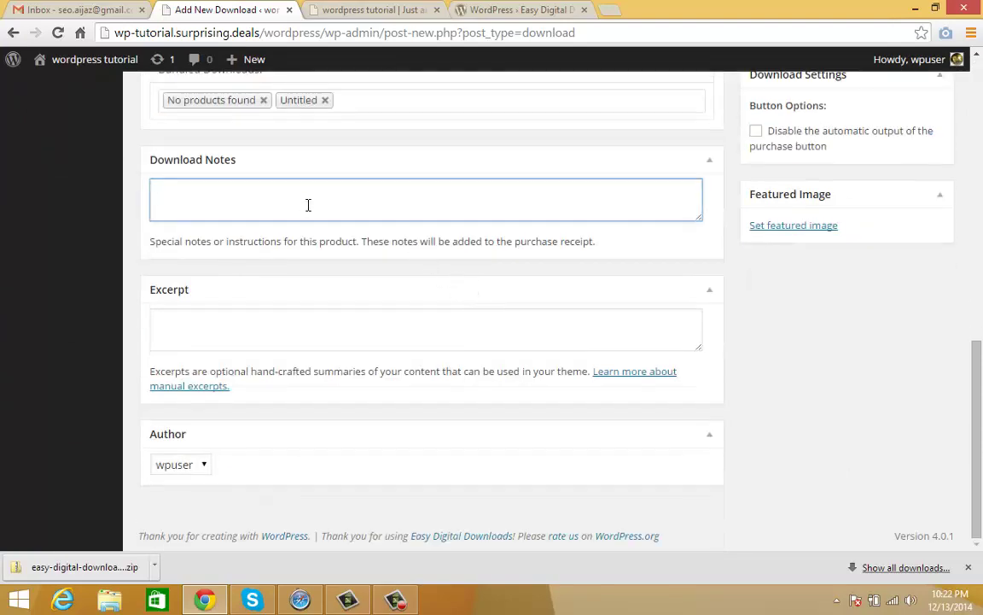
scroll(426, 213, "up", 4)
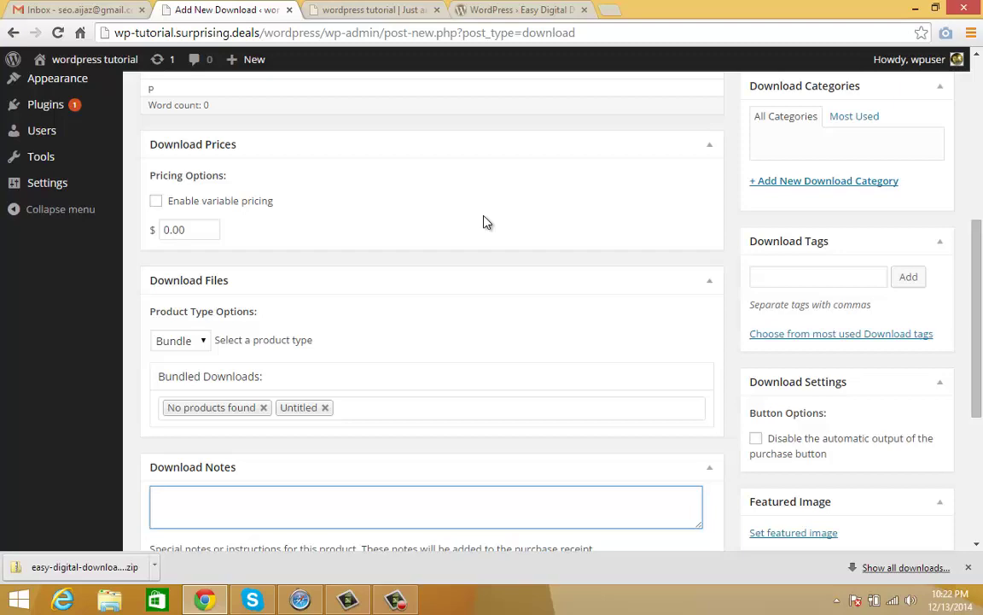
Step: Look over the new download's categories, tags, settings, publishing and stats sections
scroll(504, 219, "down", 4)
scroll(861, 318, "up", 5)
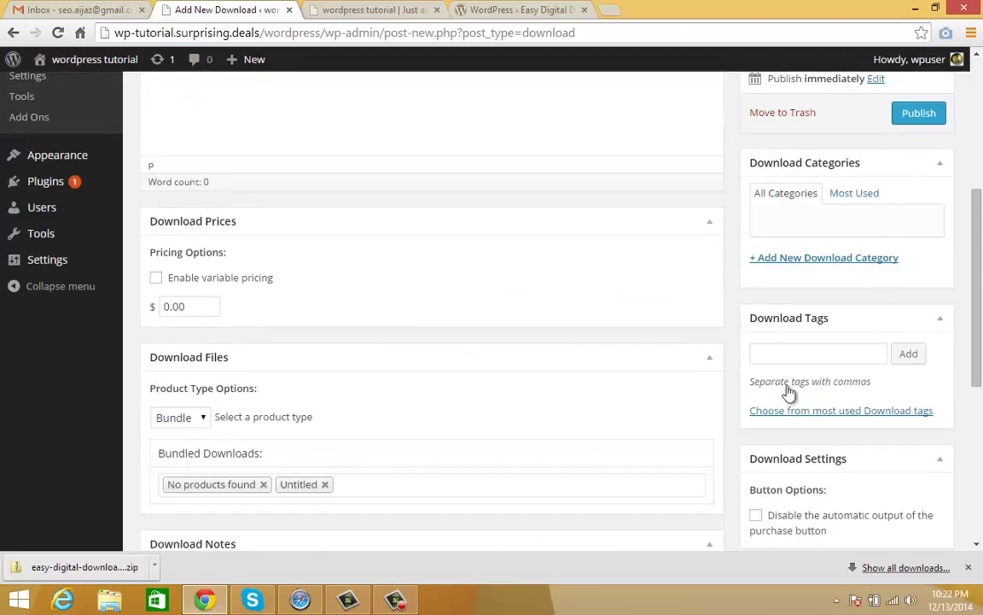
scroll(620, 315, "up", 5)
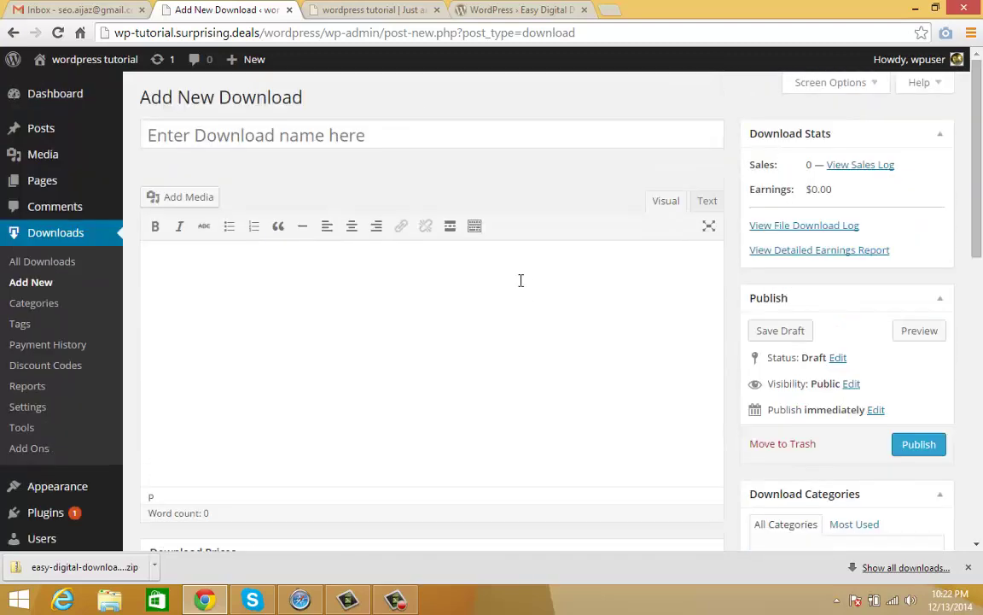
Step: Look through the download categories, download tags and payment history pages
left_click(35, 306)
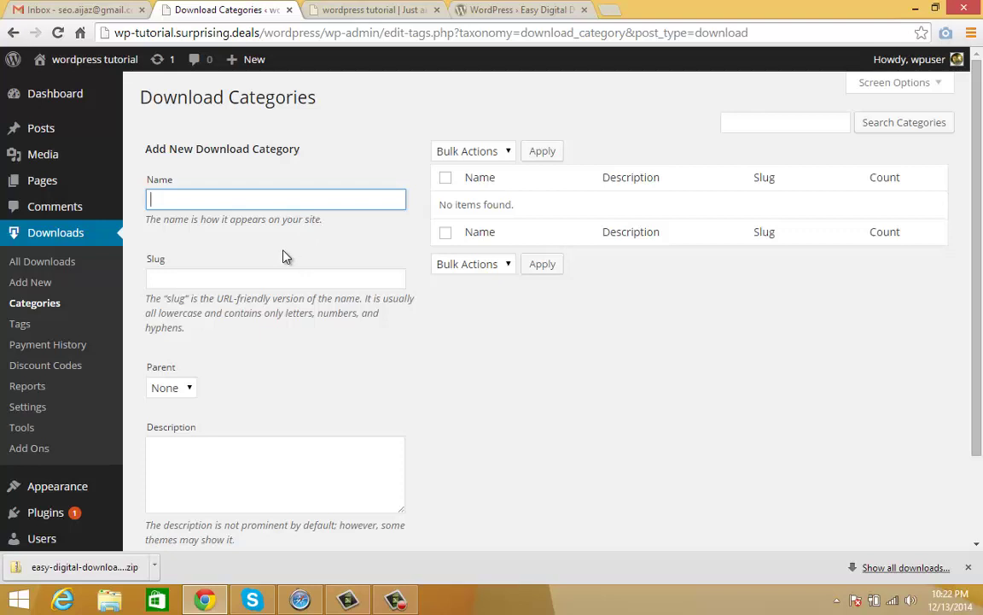
left_click(17, 327)
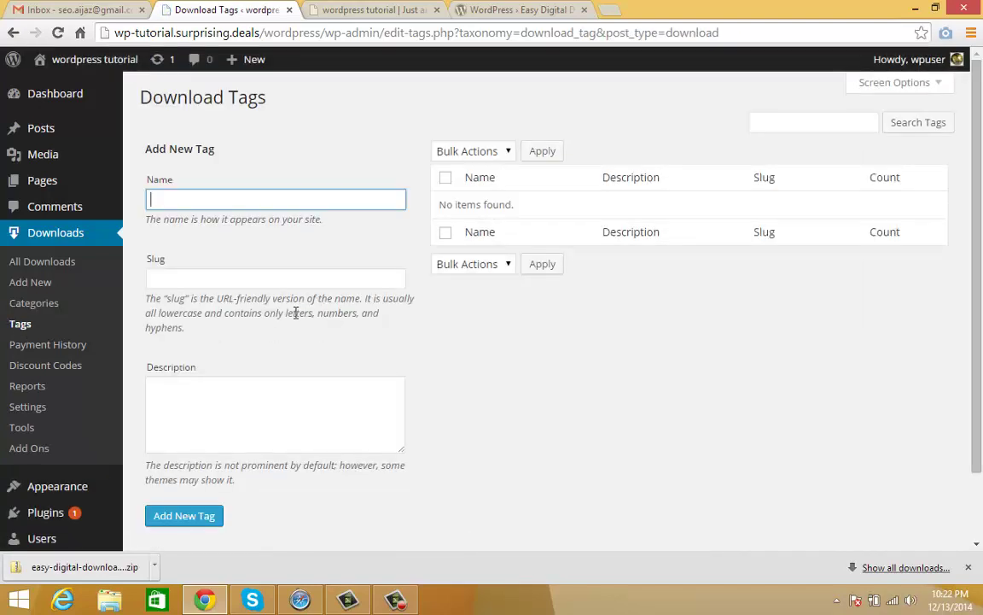
left_click(17, 346)
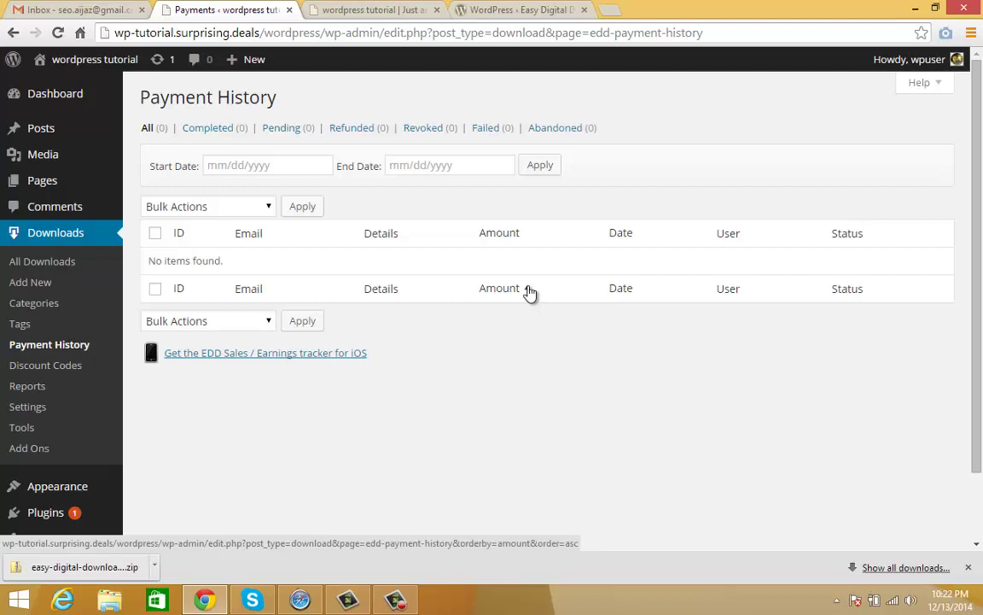
Step: Open a blank form for adding a discount code and examine its name, code and discount type options
left_click(71, 368)
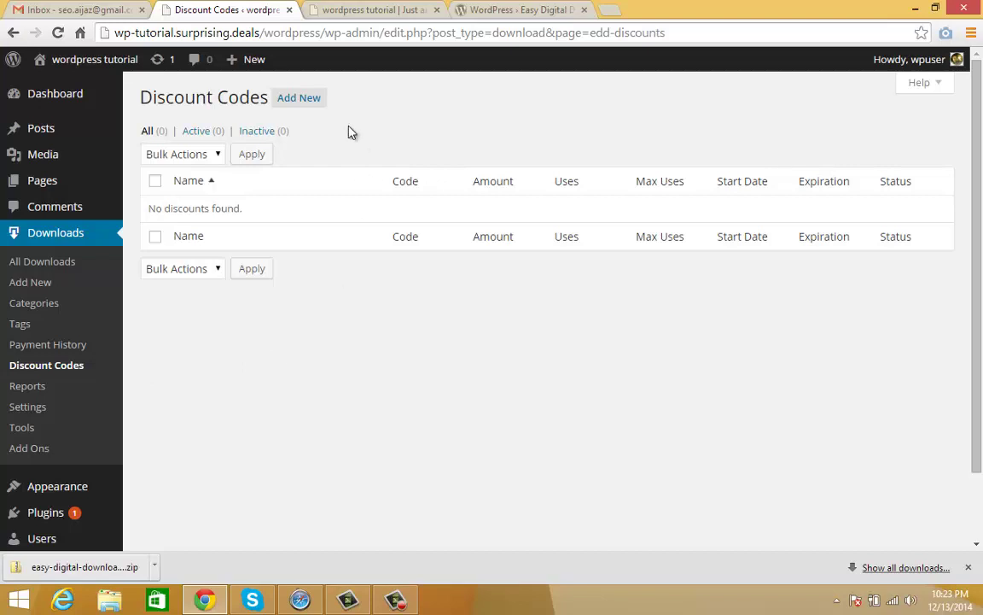
left_click(312, 100)
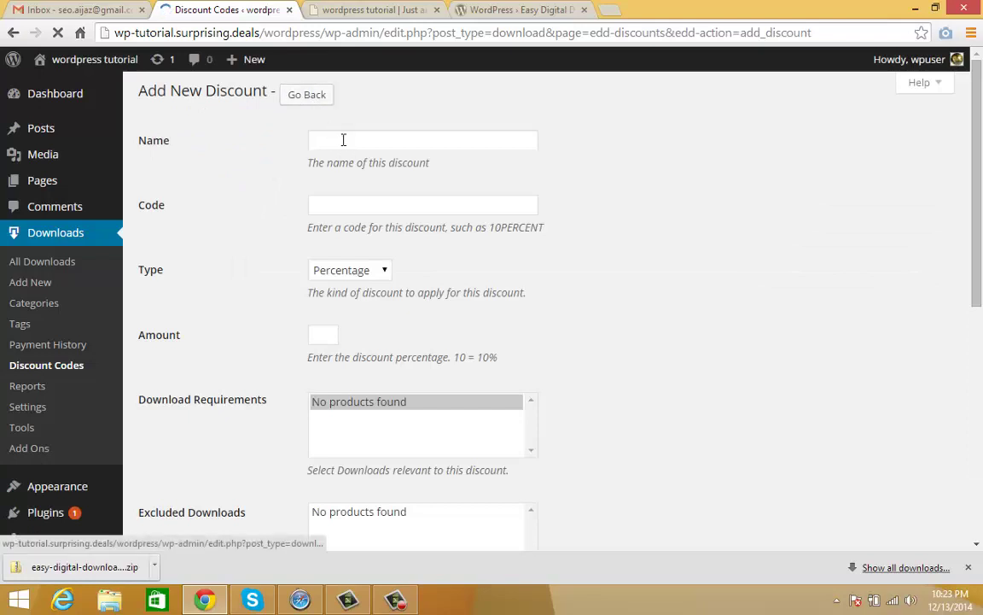
left_click(343, 139)
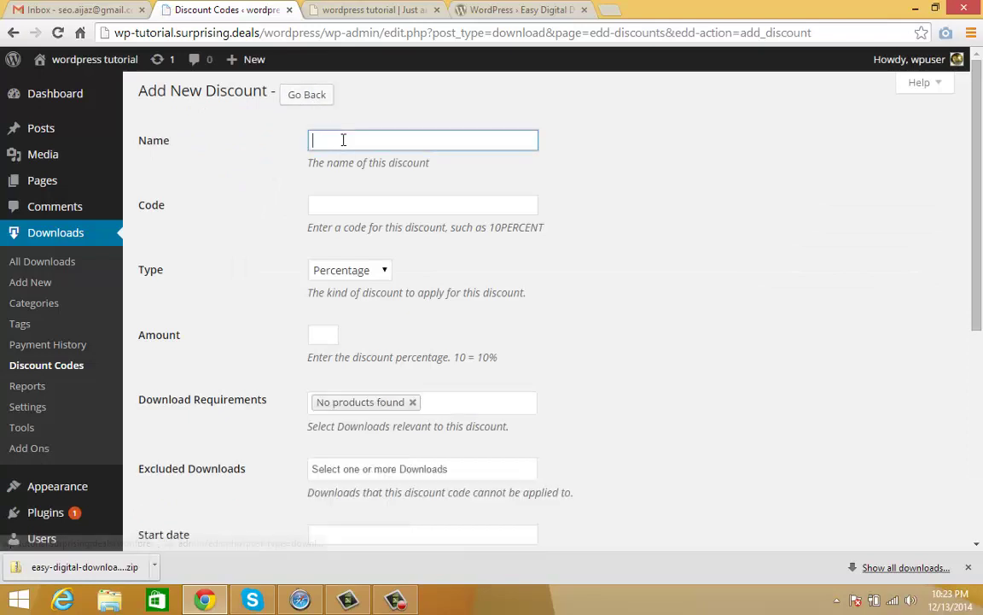
left_click(358, 206)
left_click(382, 271)
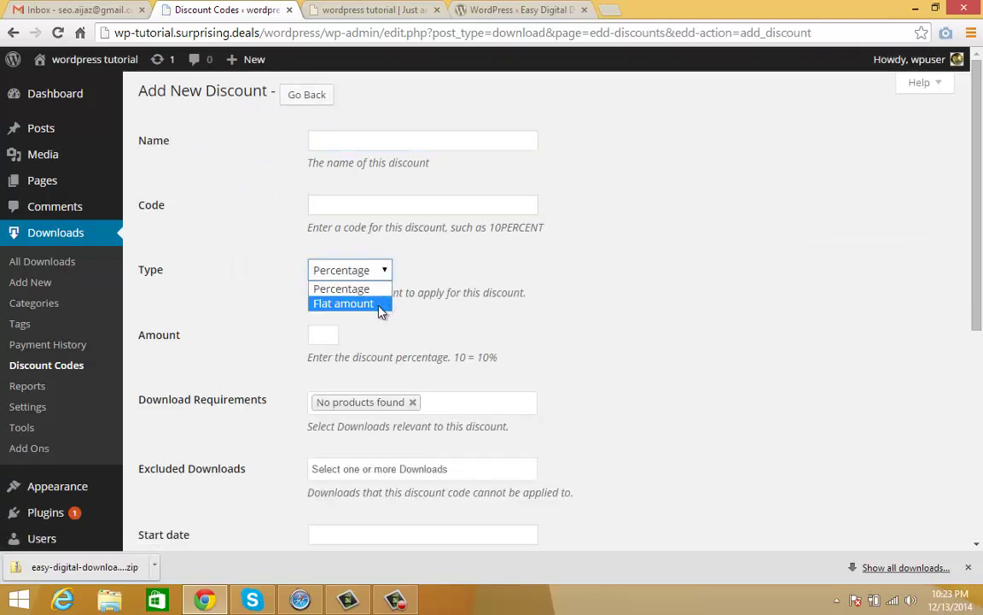
left_click(465, 281)
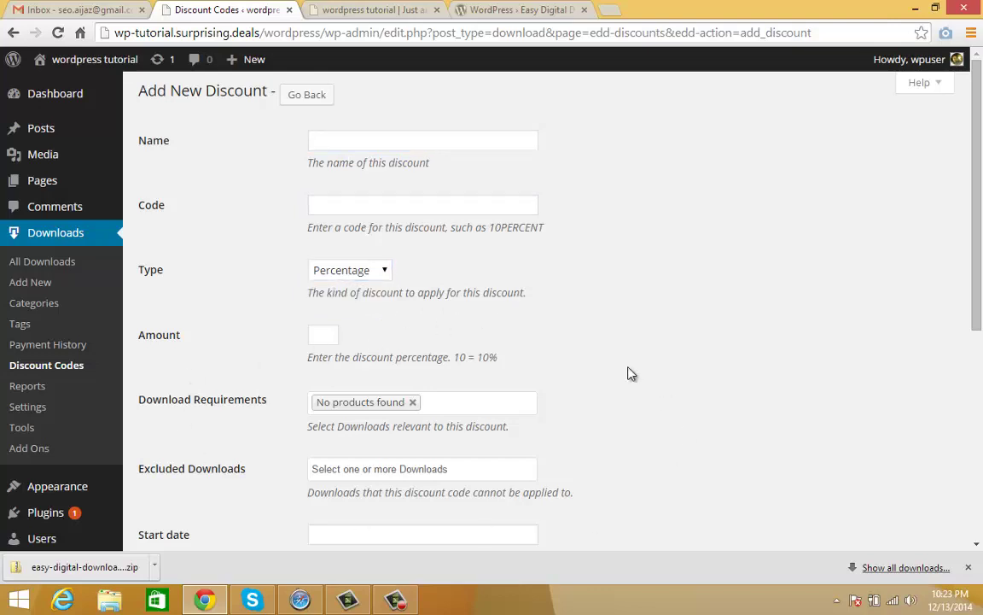
Step: Examine the discount form's download requirements, excluded downloads, start and expiration dates, minimum amount and usage limits
scroll(632, 373, "down", 4)
scroll(625, 373, "up", 4)
scroll(215, 437, "down", 1)
left_click(347, 393)
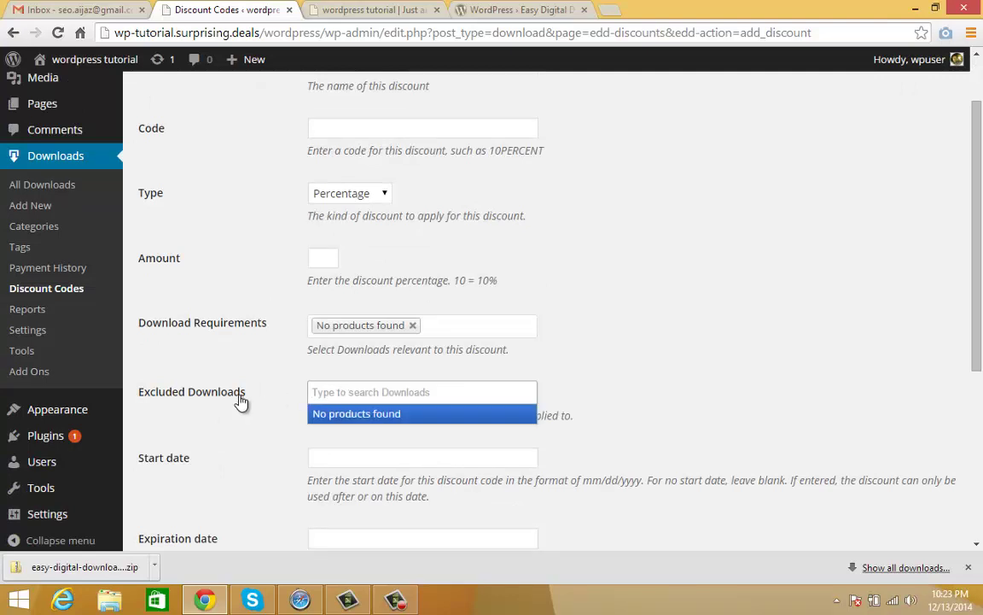
scroll(256, 418, "down", 2)
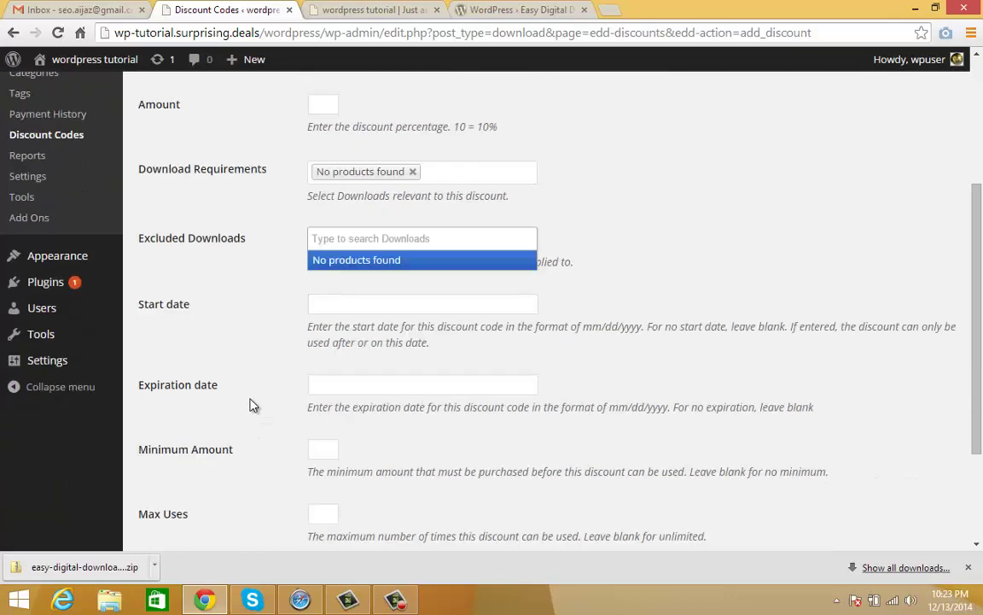
left_click(341, 309)
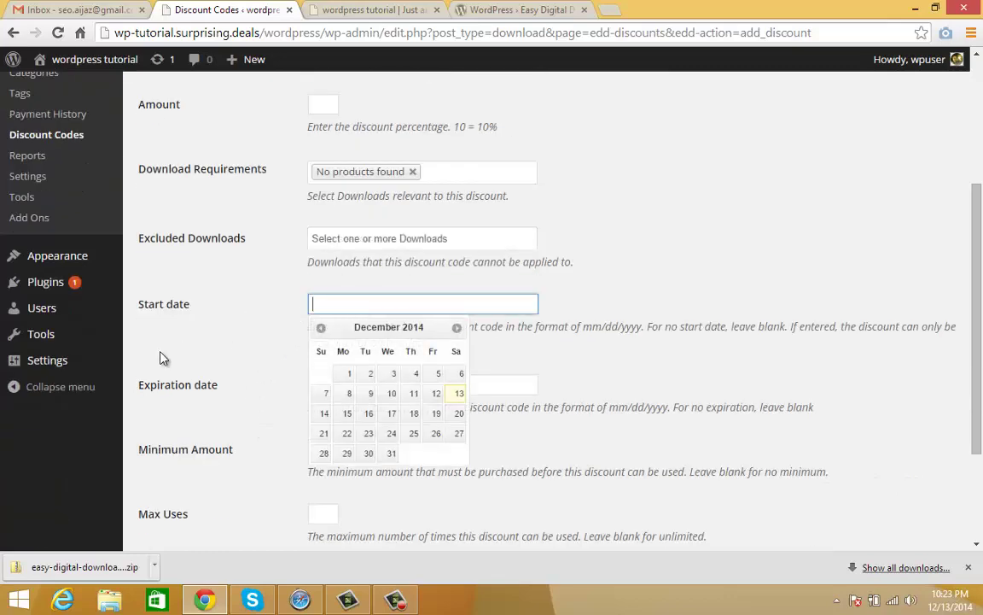
left_click(367, 386)
scroll(204, 398, "down", 2)
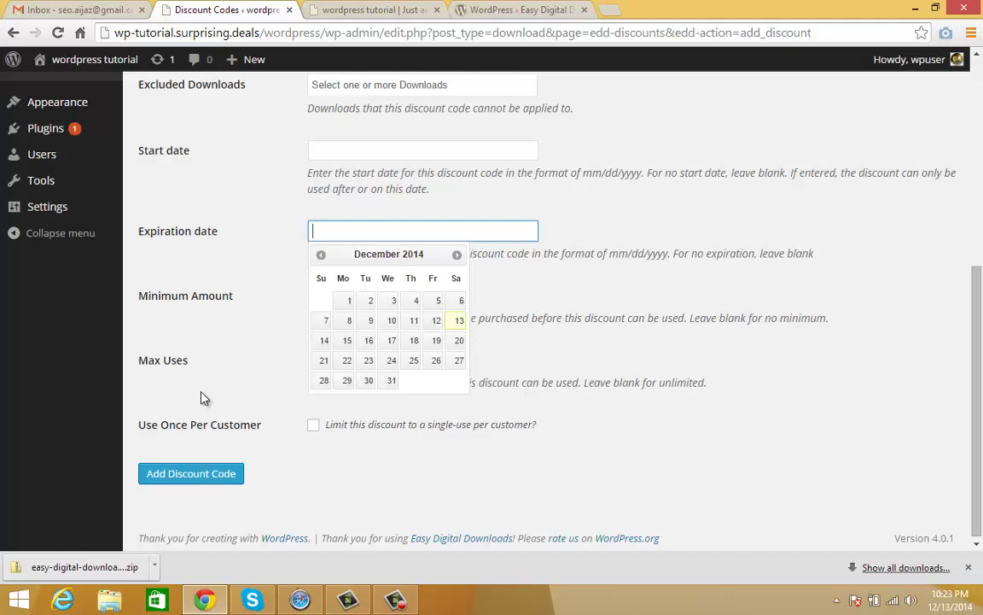
left_click(202, 340)
scroll(239, 343, "up", 4)
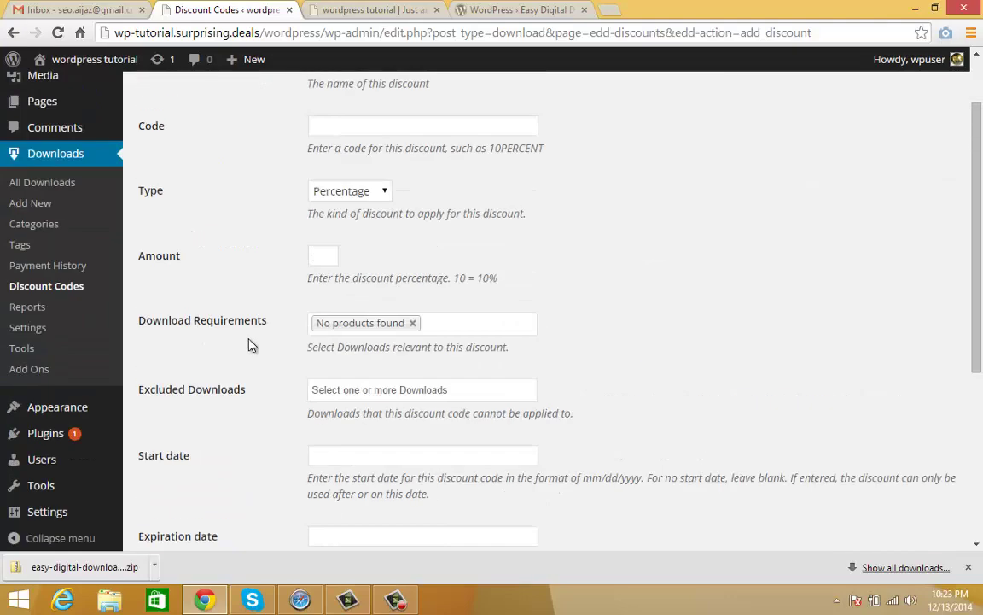
Step: Review the plugin's earnings reports and the available report export options
left_click(28, 312)
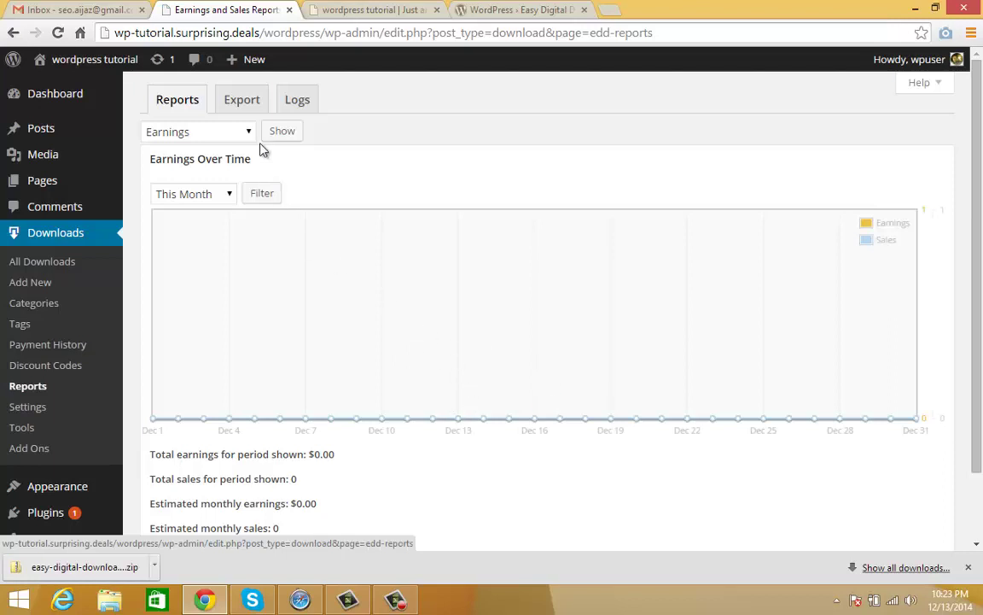
left_click(243, 106)
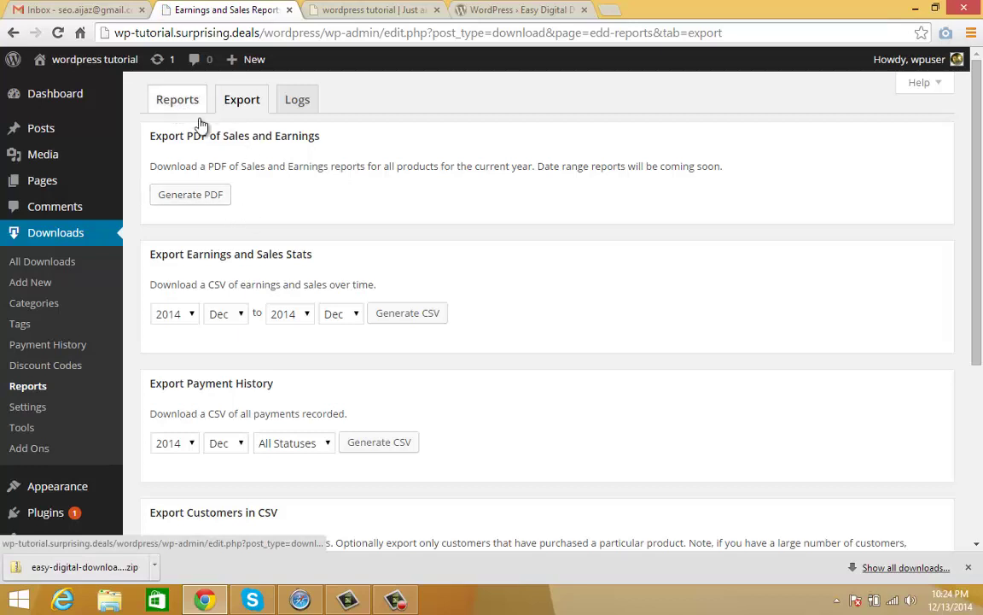
left_click(179, 106)
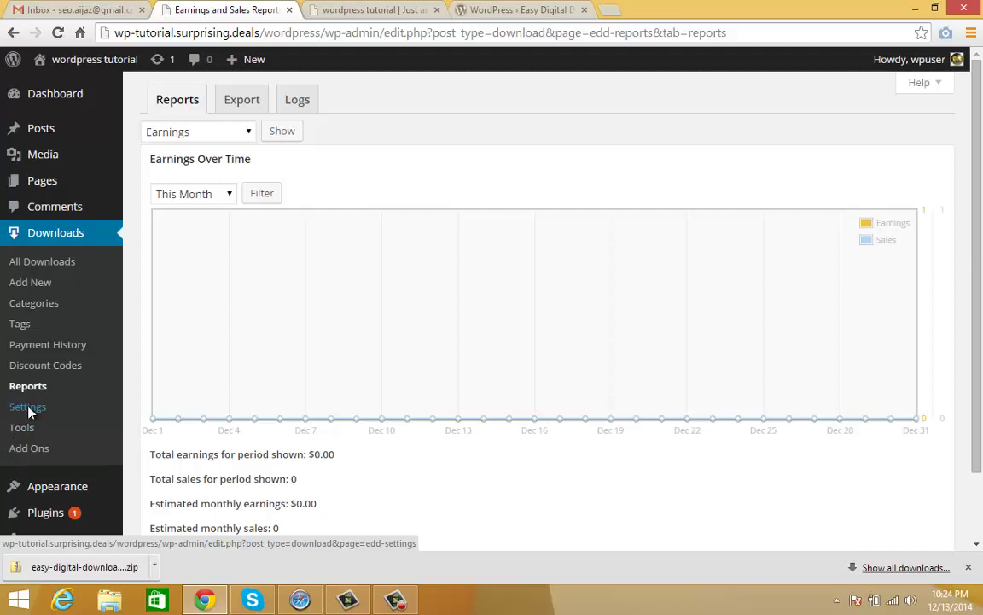
Step: Examine the plugin's general settings, including the checkout, success and purchase history pages, base country and currency options
left_click(28, 409)
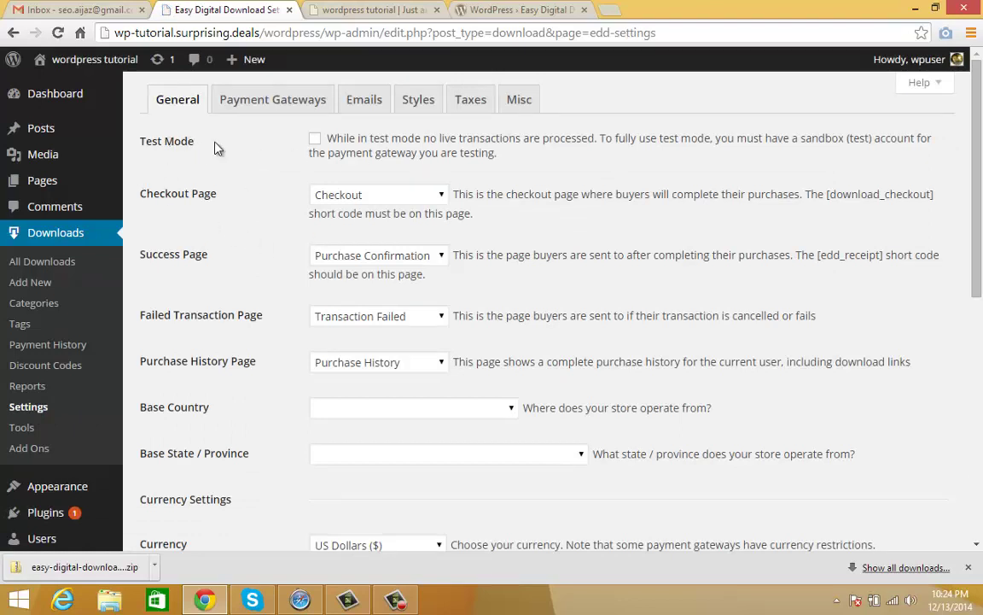
left_click_drag(160, 193, 238, 198)
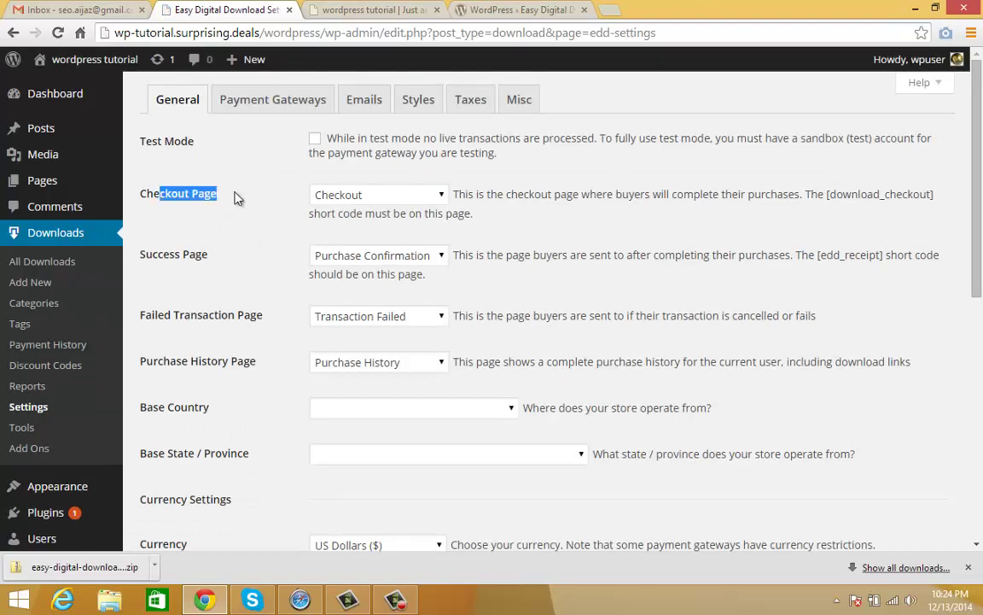
left_click(150, 195)
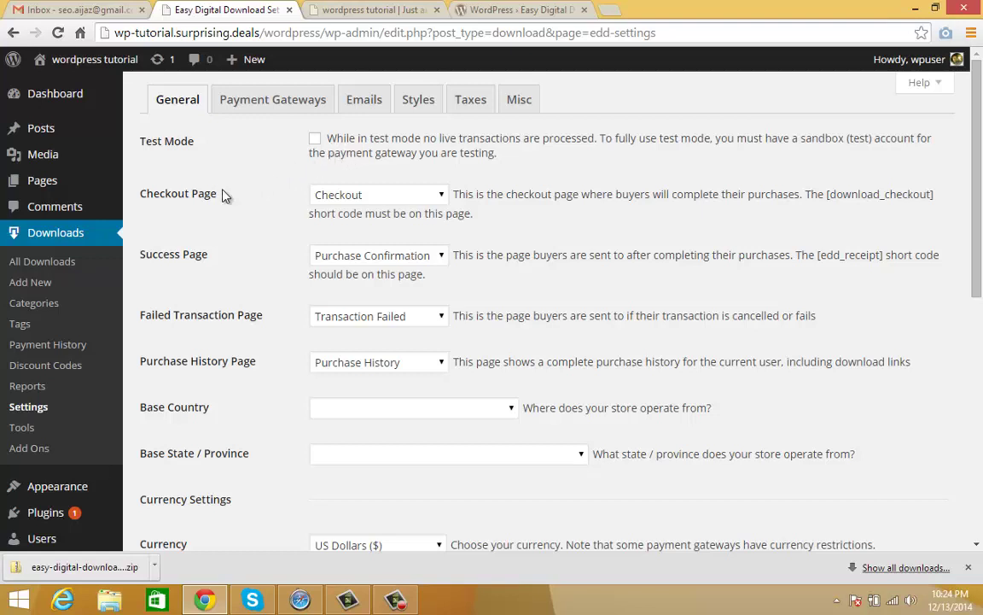
triple_click(165, 195)
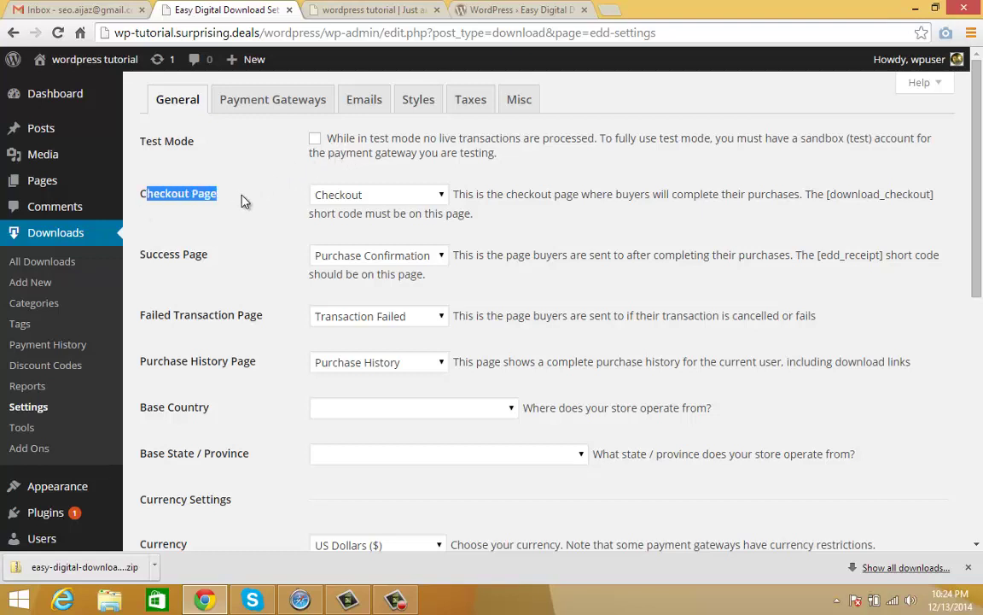
left_click(581, 187)
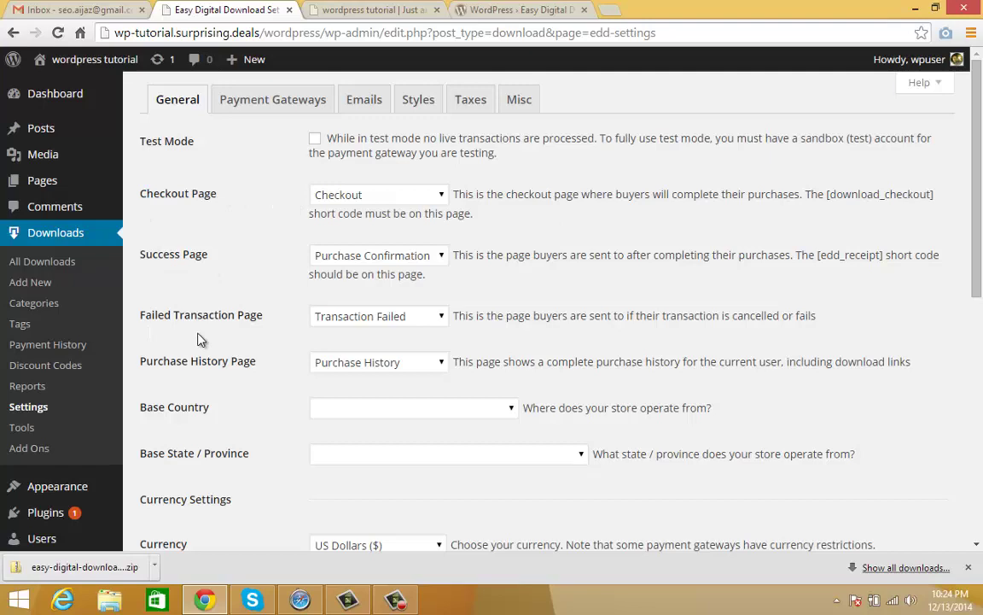
scroll(192, 435, "down", 4)
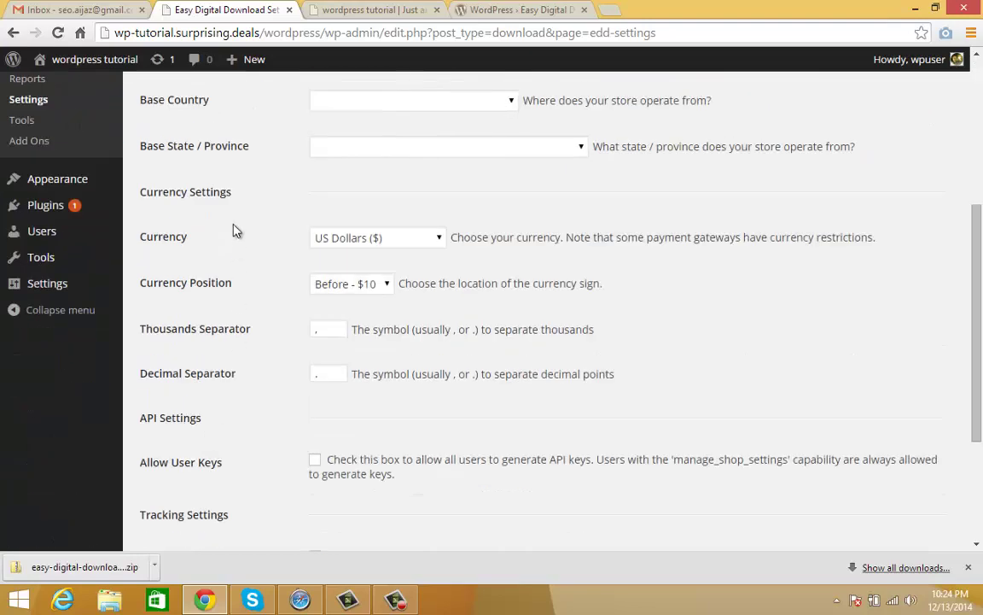
scroll(254, 438, "up", 4)
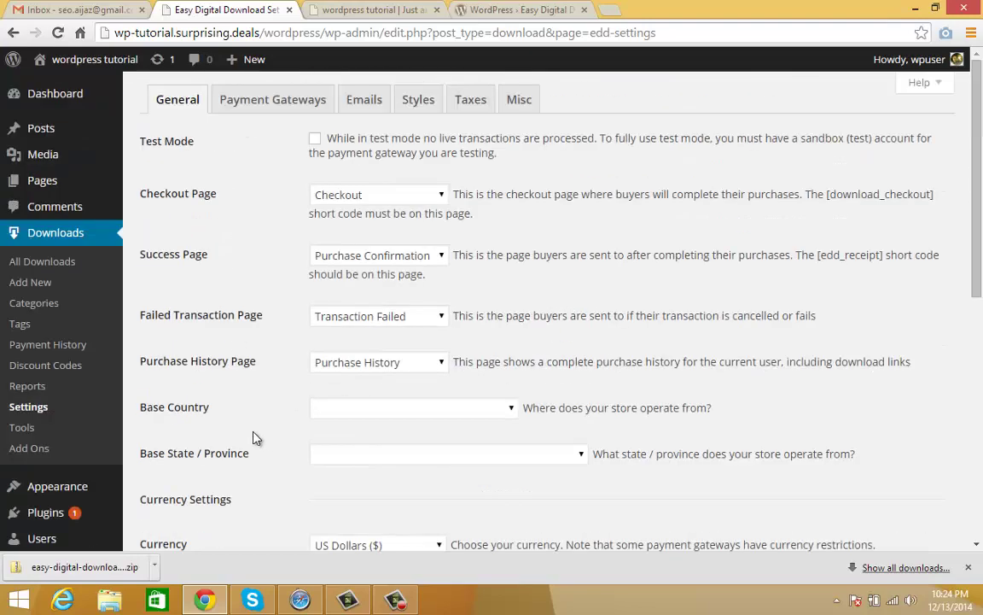
Step: Examine the payment gateway settings, trying out the Test Payment and PayPal Standard choices without saving
left_click(256, 110)
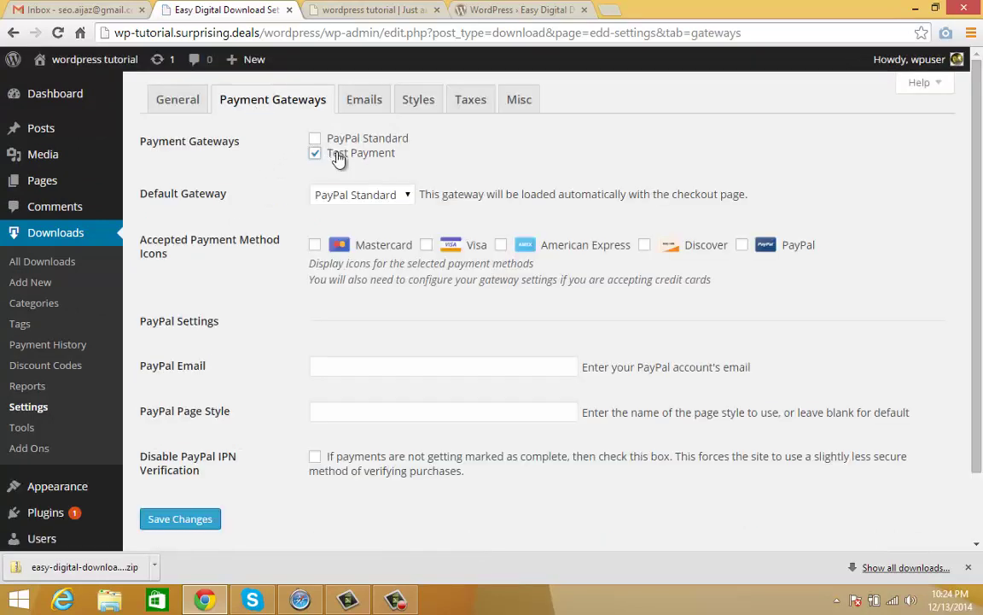
left_click(317, 159)
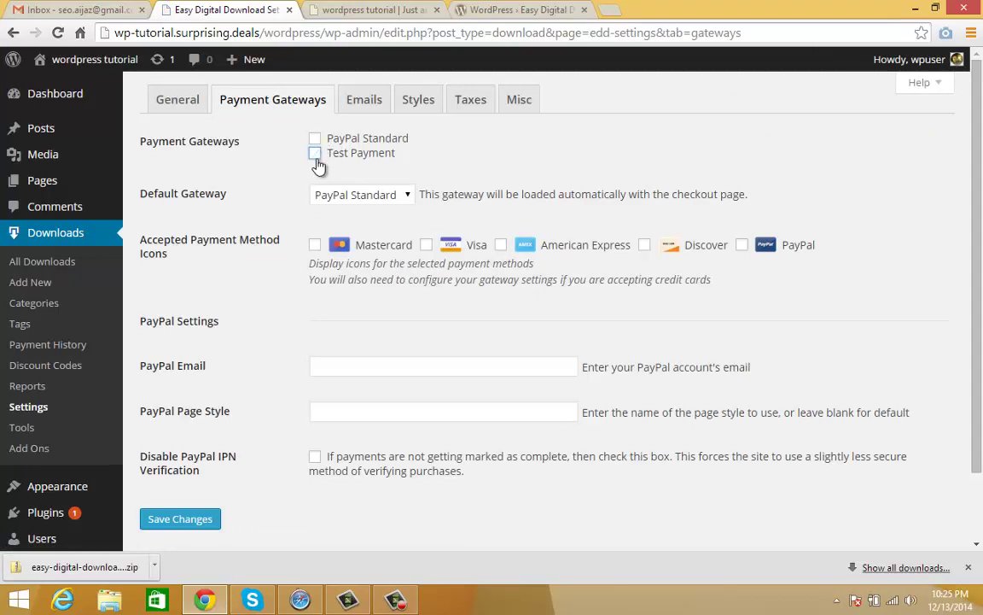
left_click(314, 139)
Step: Examine the plugin's email settings, including the template, sender details, purchase receipt text and available template tags
left_click(361, 103)
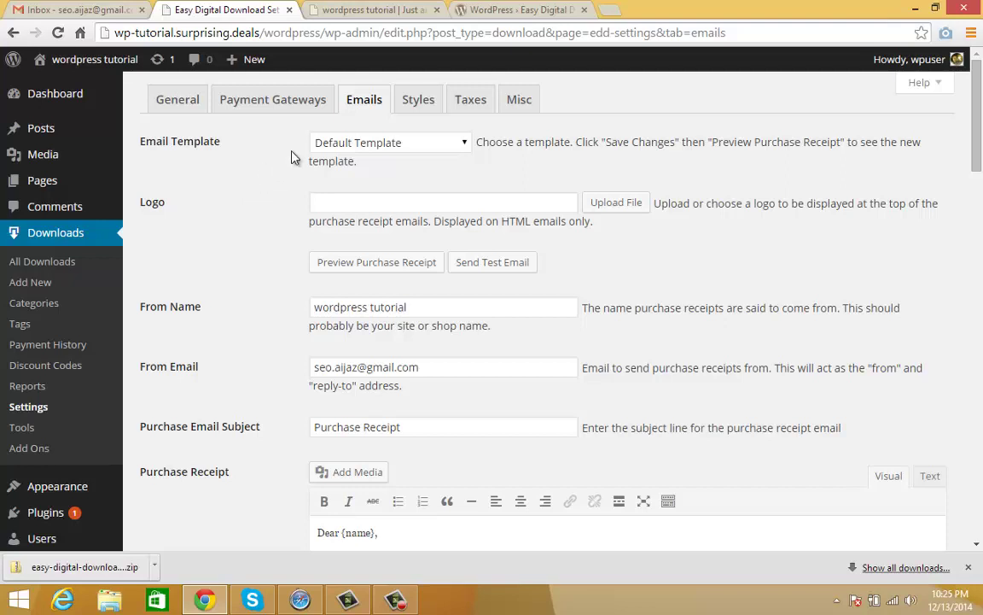
scroll(214, 334, "down", 3)
scroll(241, 346, "down", 8)
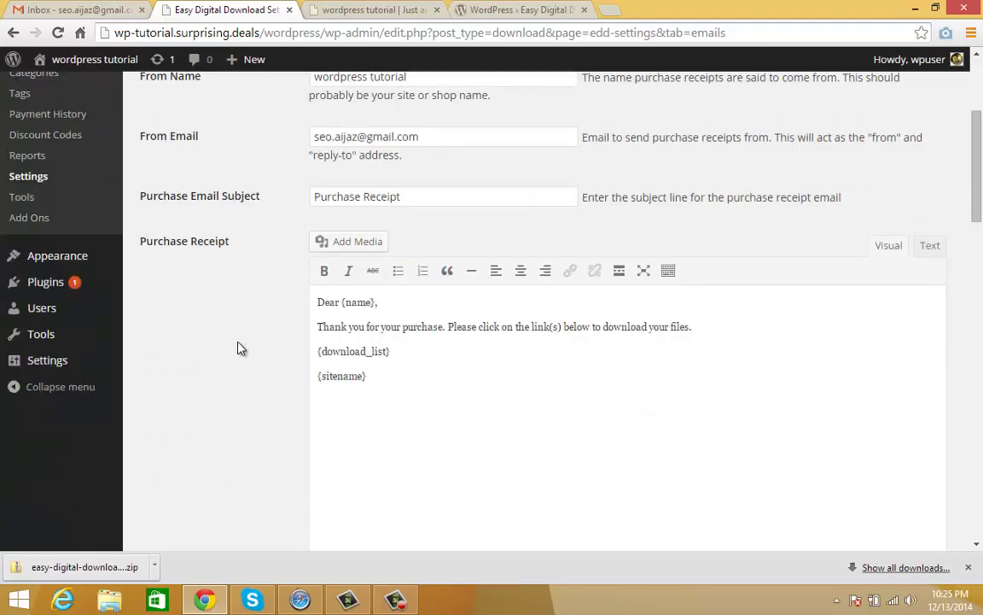
left_click_drag(310, 263, 410, 511)
left_click(406, 398)
scroll(248, 369, "up", 4)
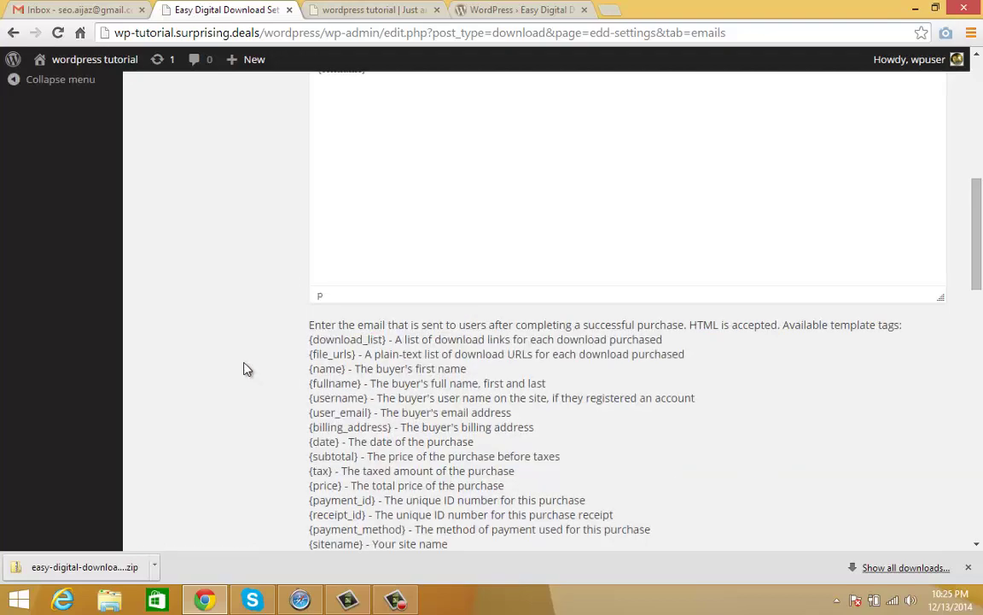
scroll(244, 365, "down", 12)
scroll(246, 365, "up", 15)
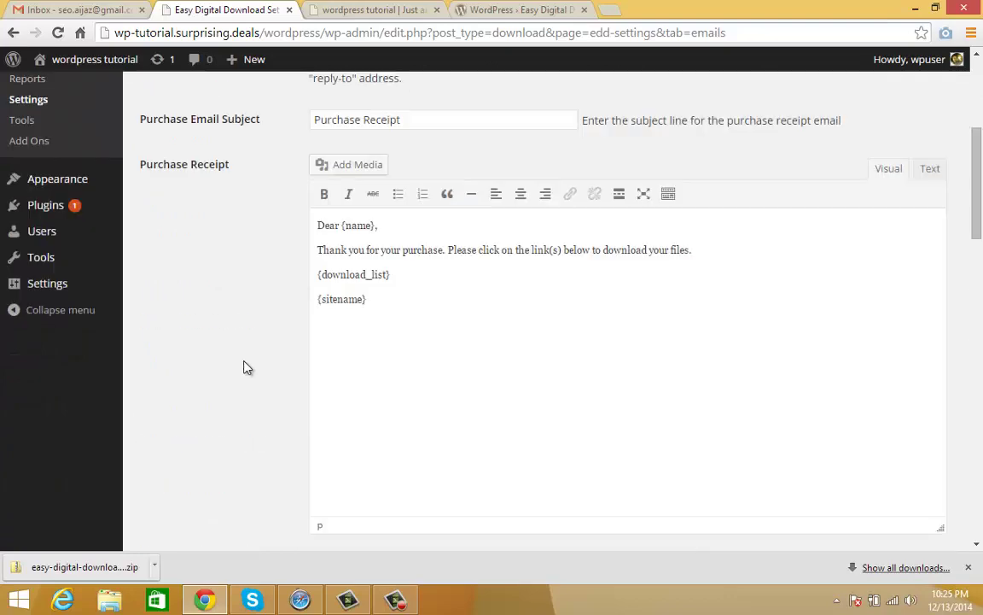
Step: Review the default button style choices in the Styles settings and the banned emails section of the plugin's tools
left_click(421, 99)
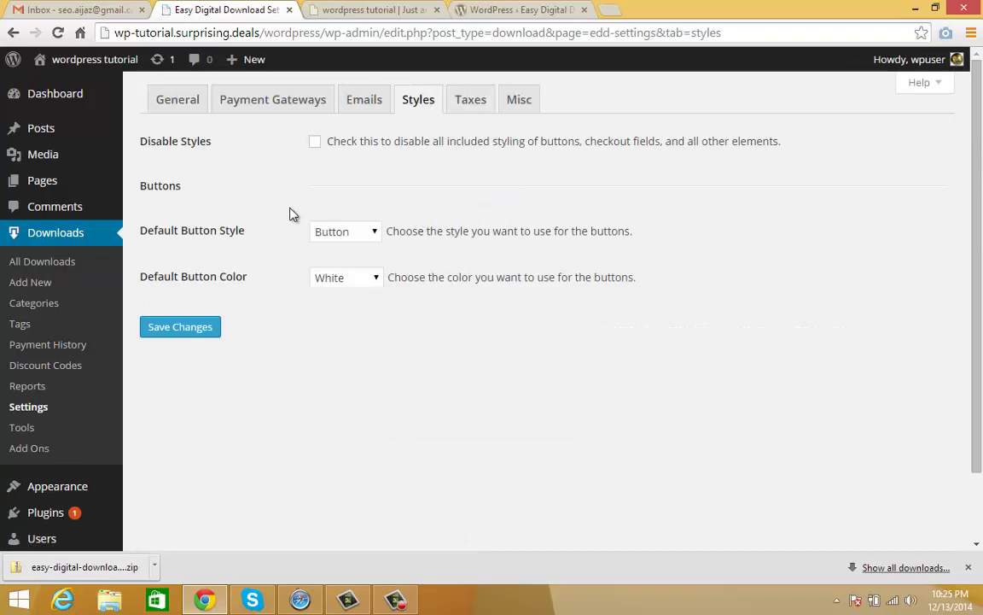
left_click(373, 232)
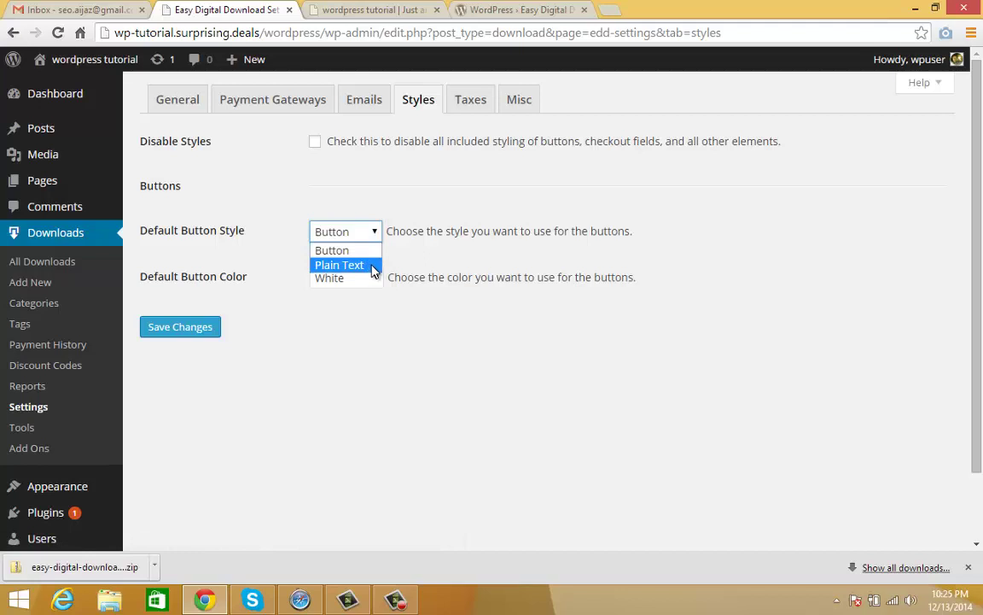
left_click(8, 432)
left_click(15, 430)
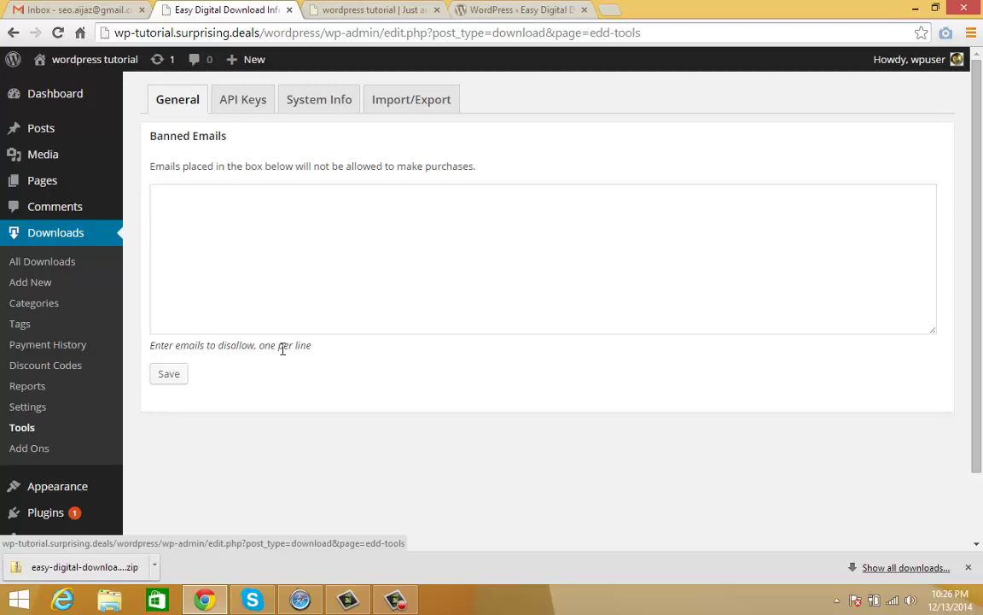
Step: Browse the list of add-ons available for Easy Digital Downloads
left_click(27, 451)
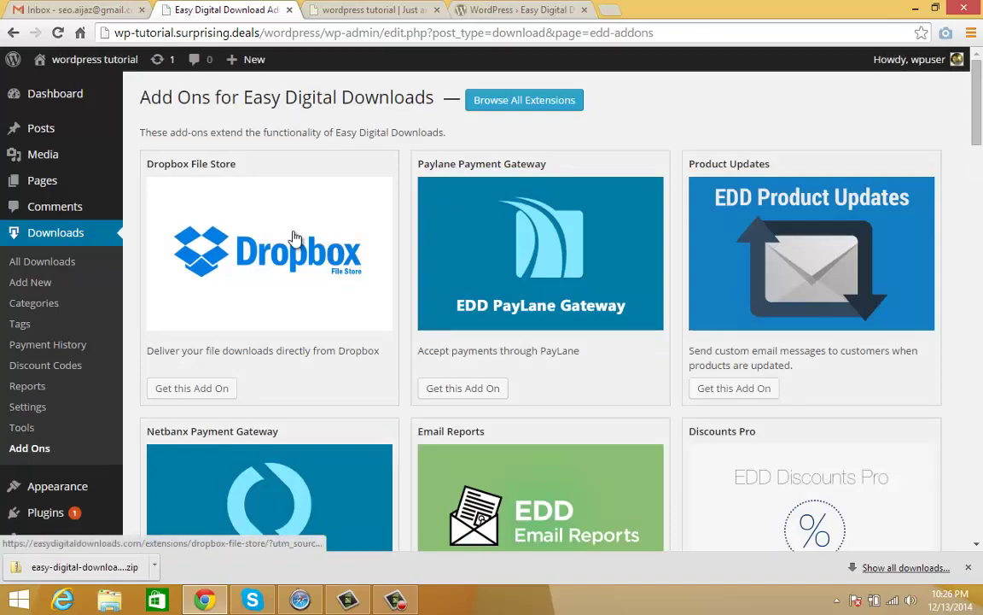
scroll(316, 220, "down", 6)
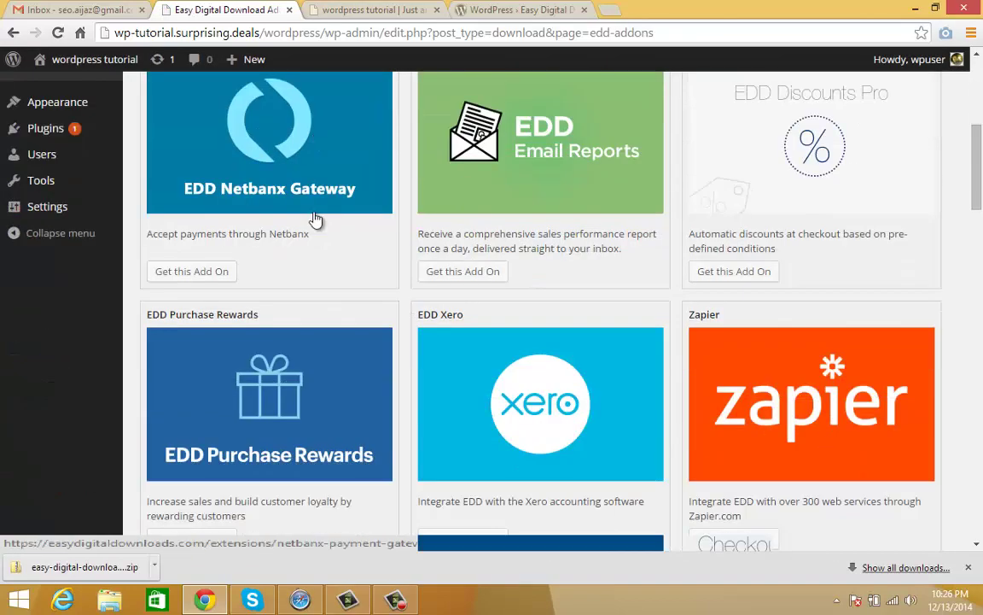
scroll(316, 220, "down", 12)
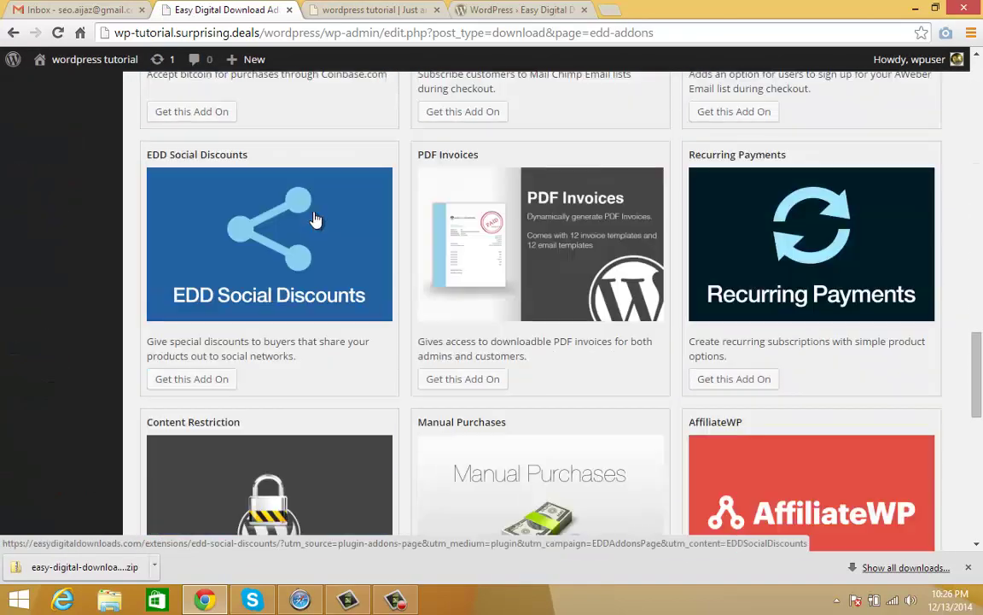
scroll(315, 220, "down", 8)
scroll(315, 220, "up", 12)
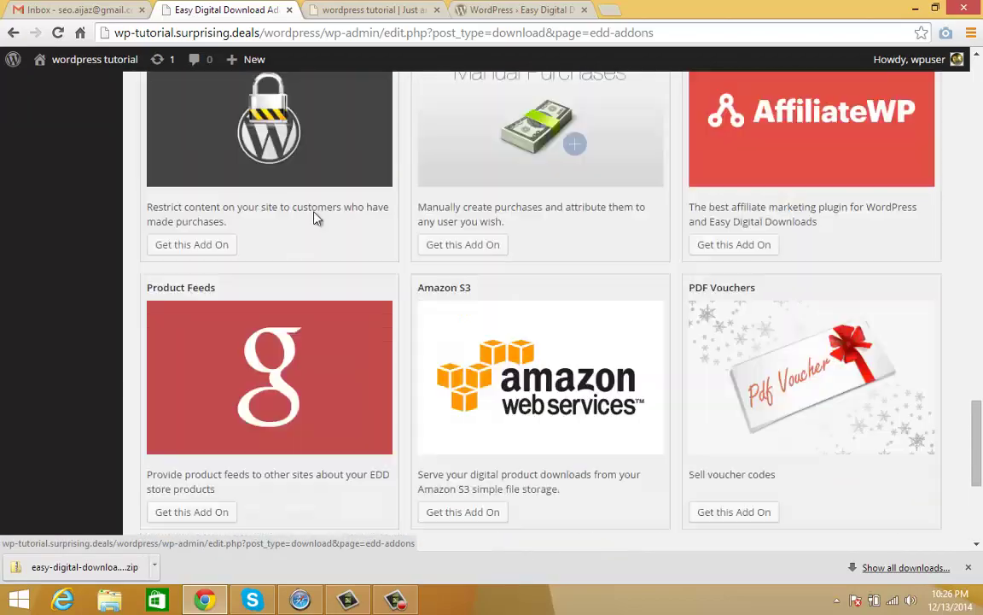
scroll(314, 218, "up", 12)
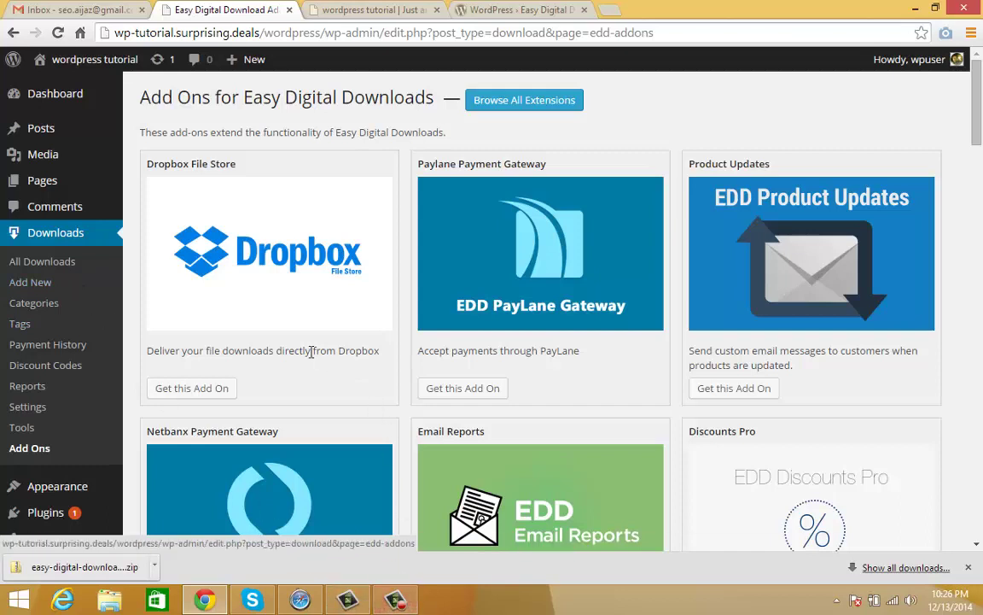
left_click(392, 599)
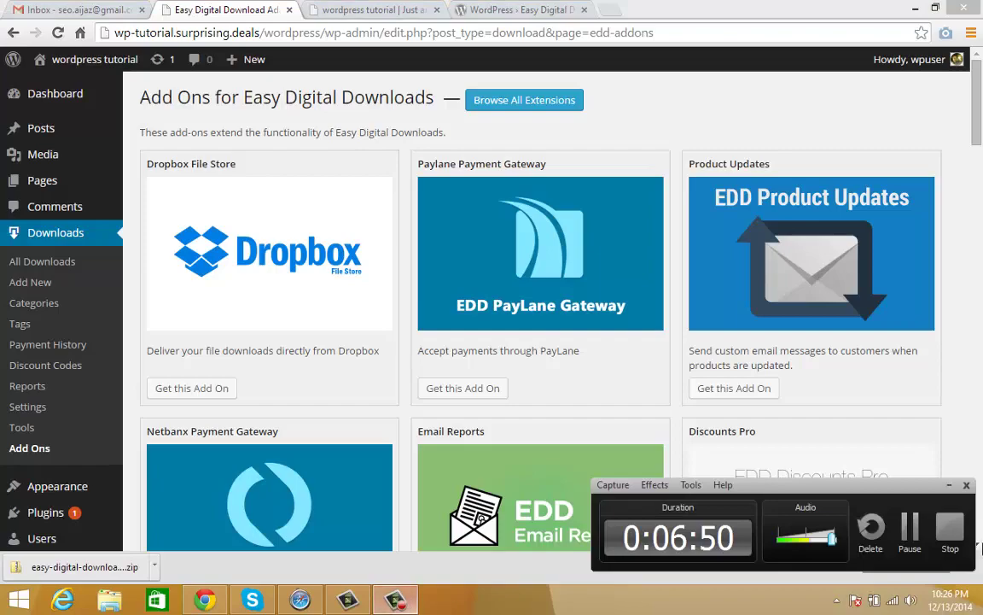